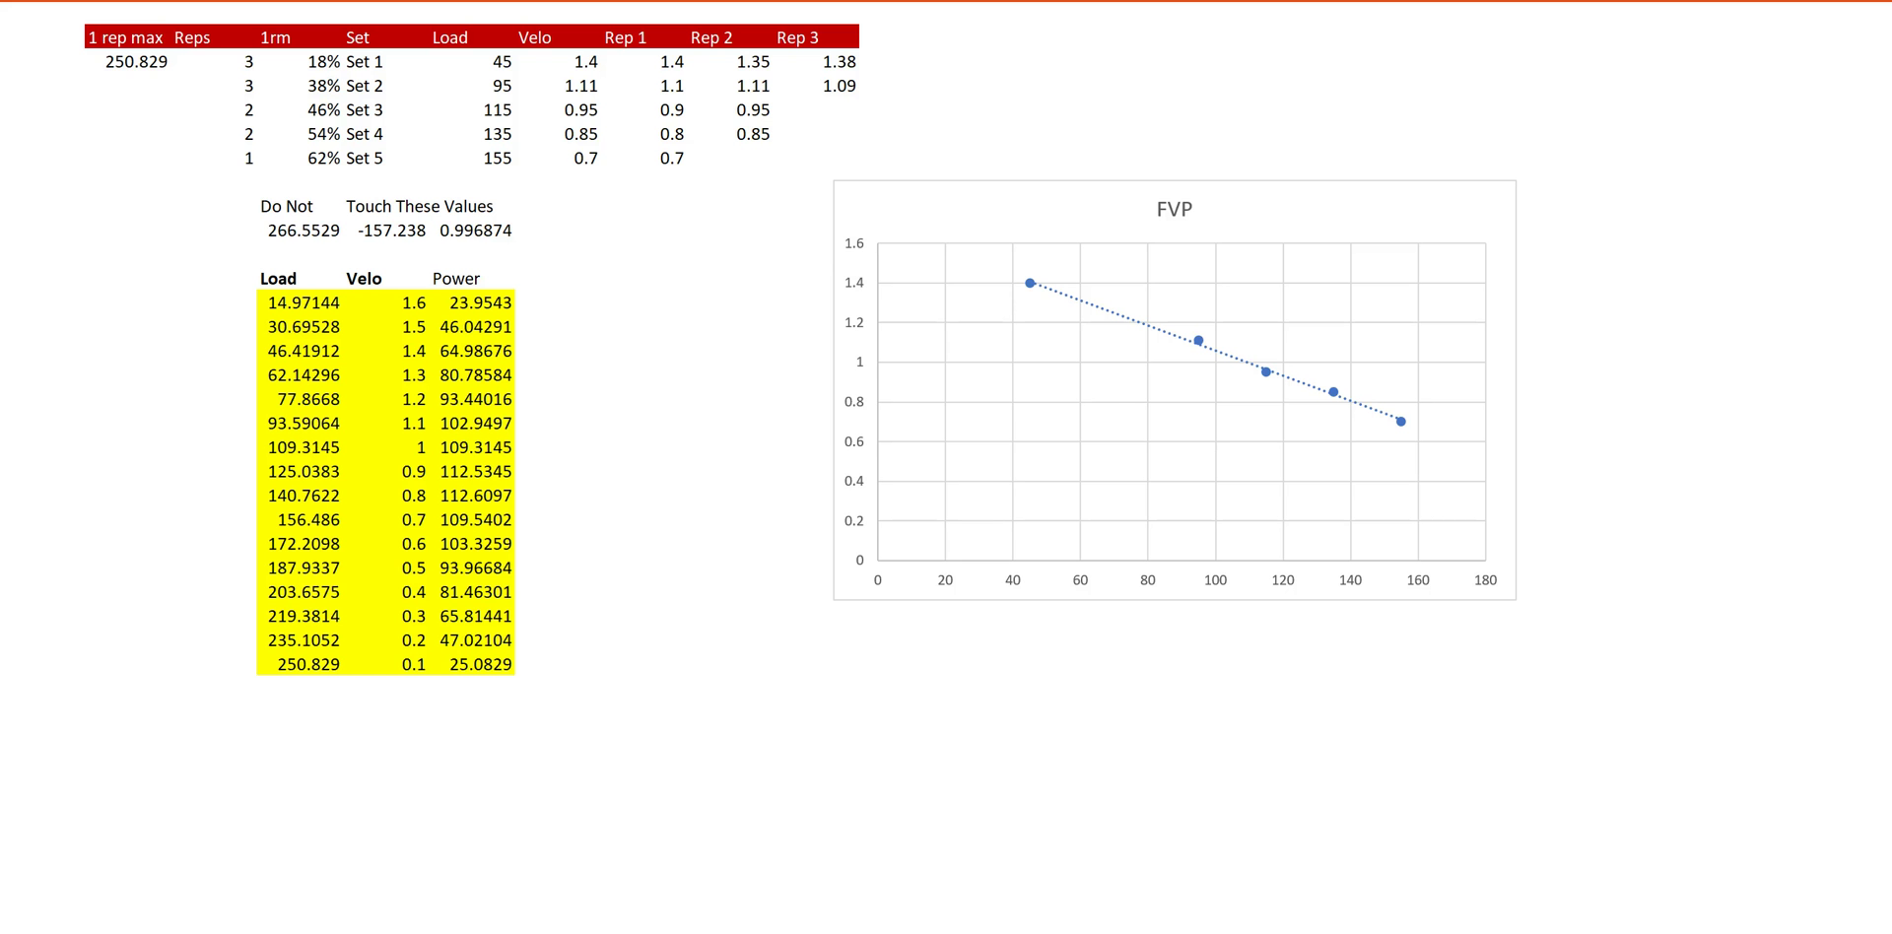
Step: Review the reps, 1RM percentage and set columns for the five sets
left_click(720, 242)
left_click(255, 62)
key("Down")
key("Down")
key("Down")
key("Right")
key("Right")
key("Left")
key("Up")
key("Up")
key("Up")
key("Down")
key("Down")
key("Down")
key("Down")
key("Right")
key("Up")
key("Up")
key("Up")
key("Up")
key("Down")
key("Down")
key("Down")
key("Down")
Step: Review the loads of the five sets and the velocity values recorded for each rep
key("Right")
key("Up")
key("Up")
key("Up")
key("Up")
key("Down")
key("Down")
key("Down")
key("Down")
key("Up")
key("Up")
key("Up")
key("Up")
key("Down")
key("Down")
key("Down")
key("Up")
key("Up")
key("Right")
key("Right")
key("Up")
key("Right")
key("Right")
key("Left")
key("Left")
Step: Examine the values marked not to be touched and the headings of the yellow load, velocity and power table
left_click(687, 279)
key("Left")
key("Left")
key("Left")
key("Up")
key("Up")
key("Up")
key("Left")
key("Up")
key("Up")
key("Up")
key("Up")
key("Up")
key("Up")
key("Down")
key("Down")
key("Down")
key("Down")
key("Down")
key("Down")
key("Down")
key("Right")
key("Right")
key("Left")
key("Left")
key("Down")
key("Down")
key("Right")
key("Down")
key("Left")
Step: Set the first velocity in the yellow table to 1.5, then return it to 1.6
key("Right")
type("1.5")
key("Return")
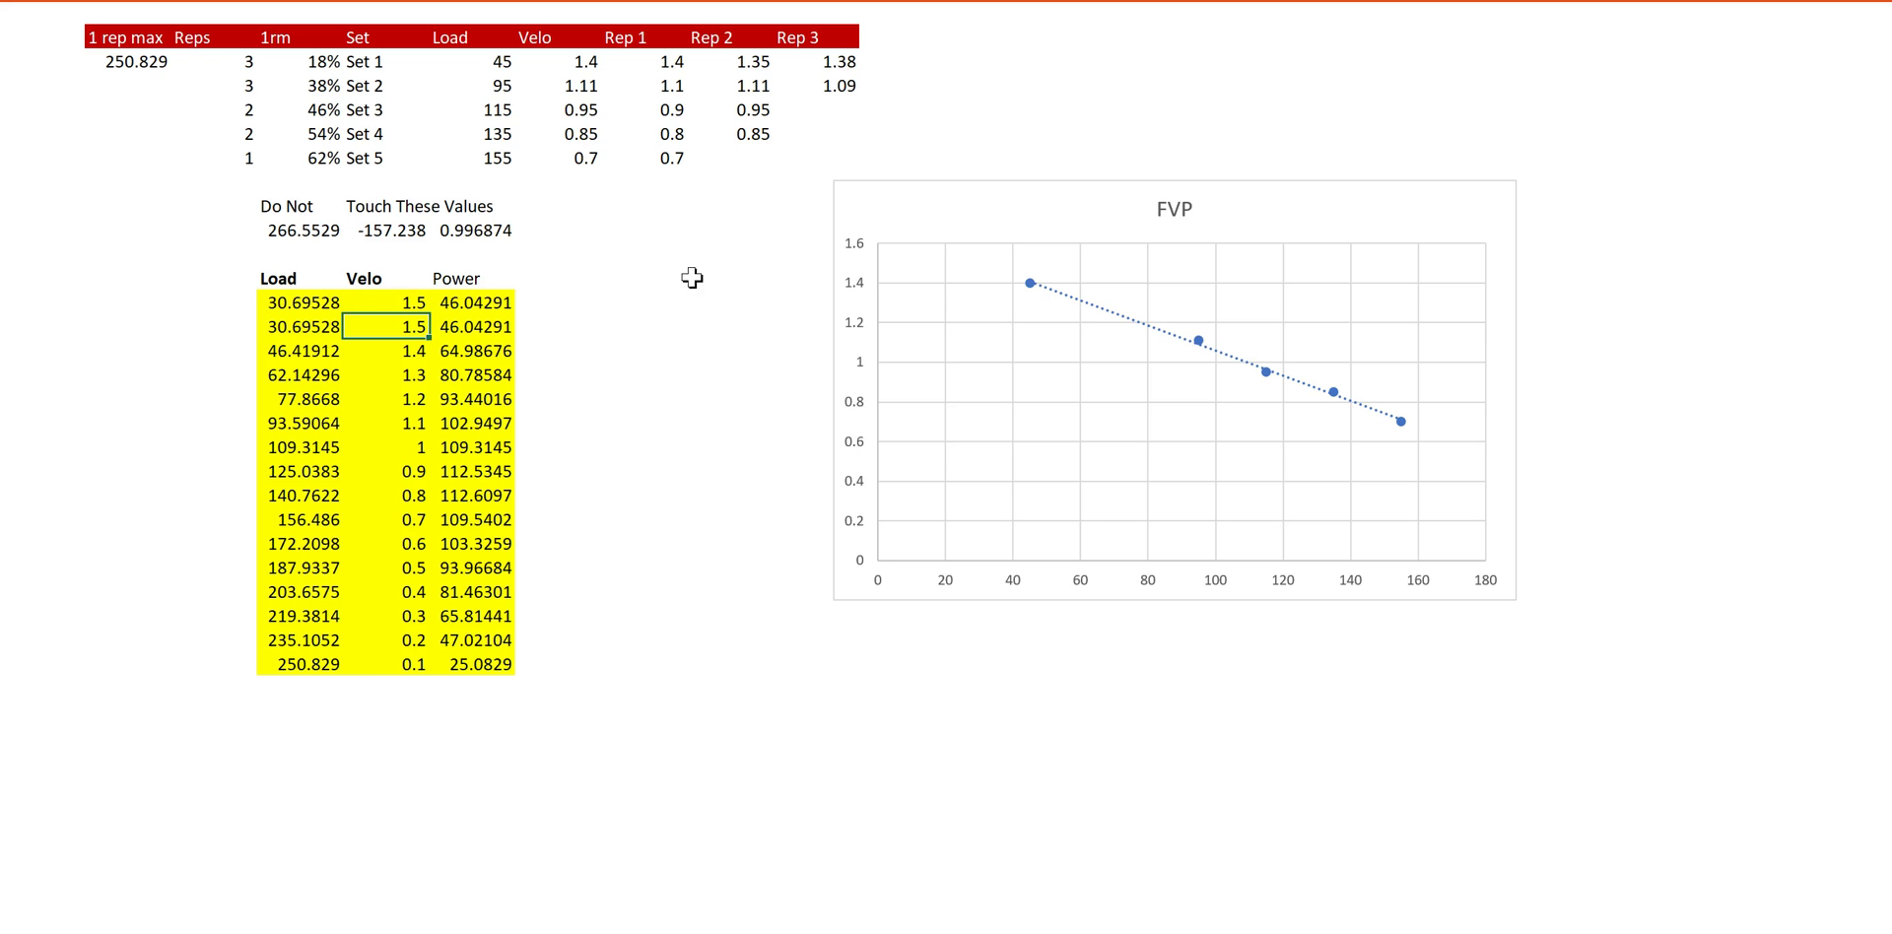
key("Up")
type("1.6")
key("Return")
left_click(692, 278)
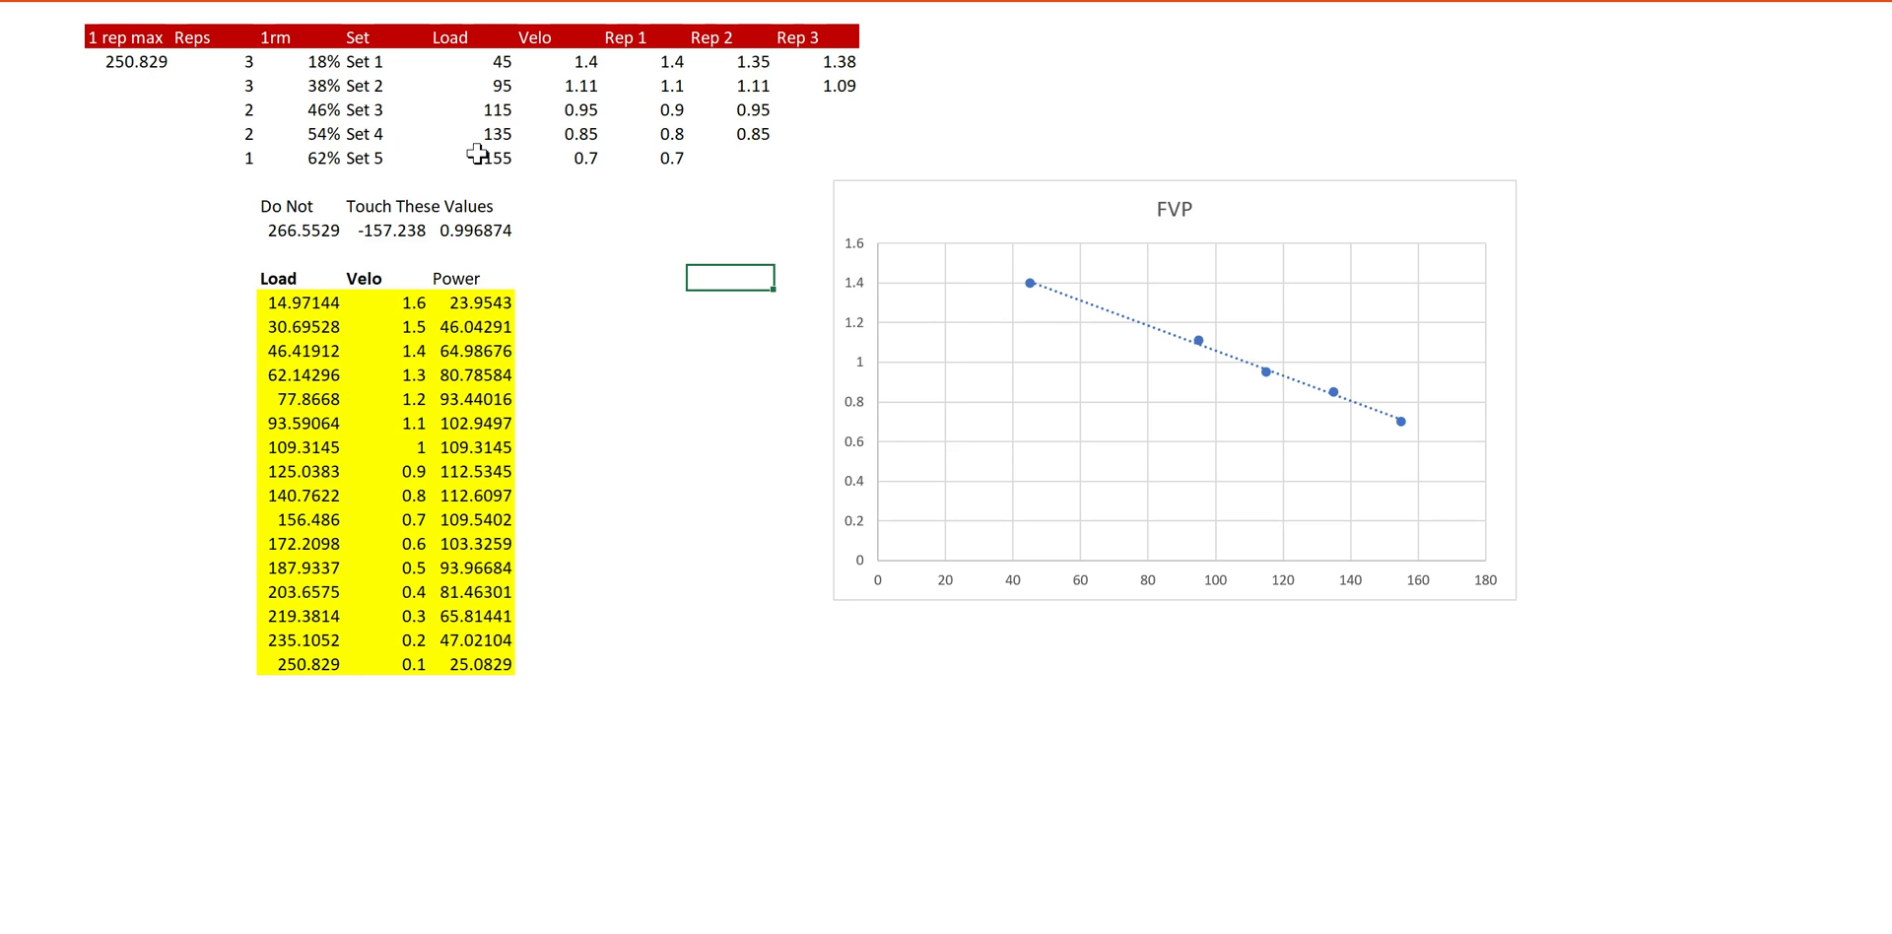
Step: Review Set 1's rep velocities against its load and Velo value
left_click(678, 67)
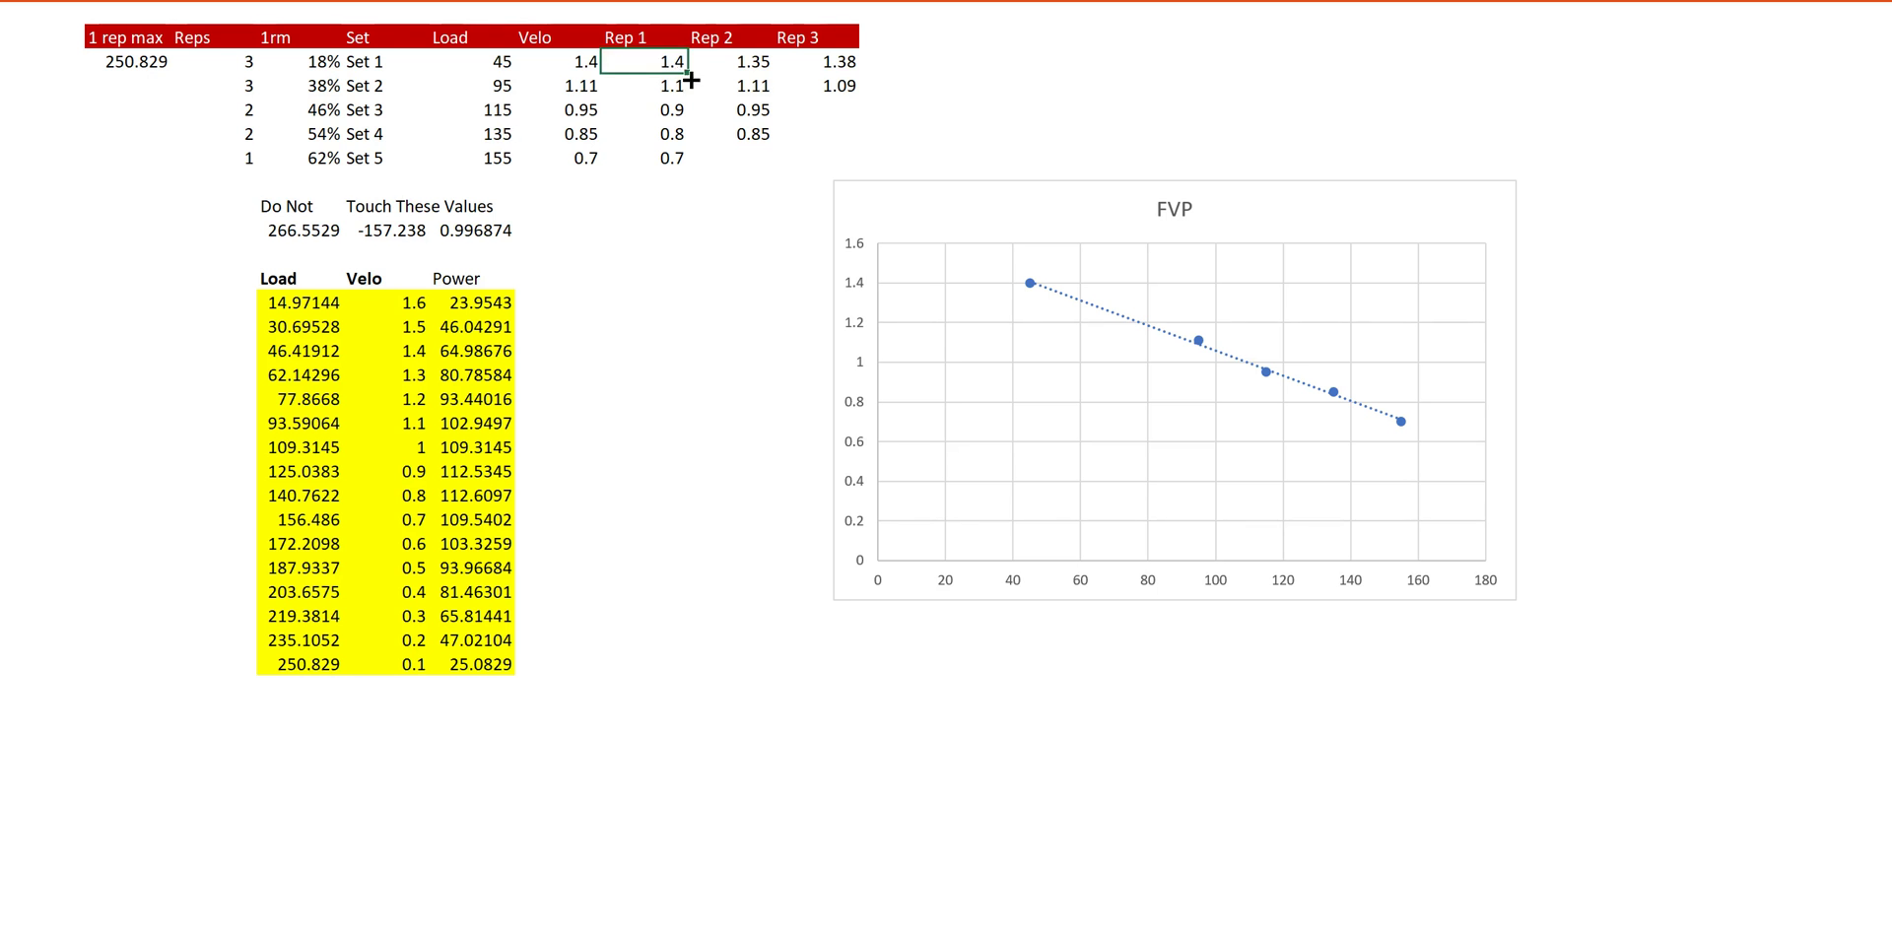
key("Right")
key("Right")
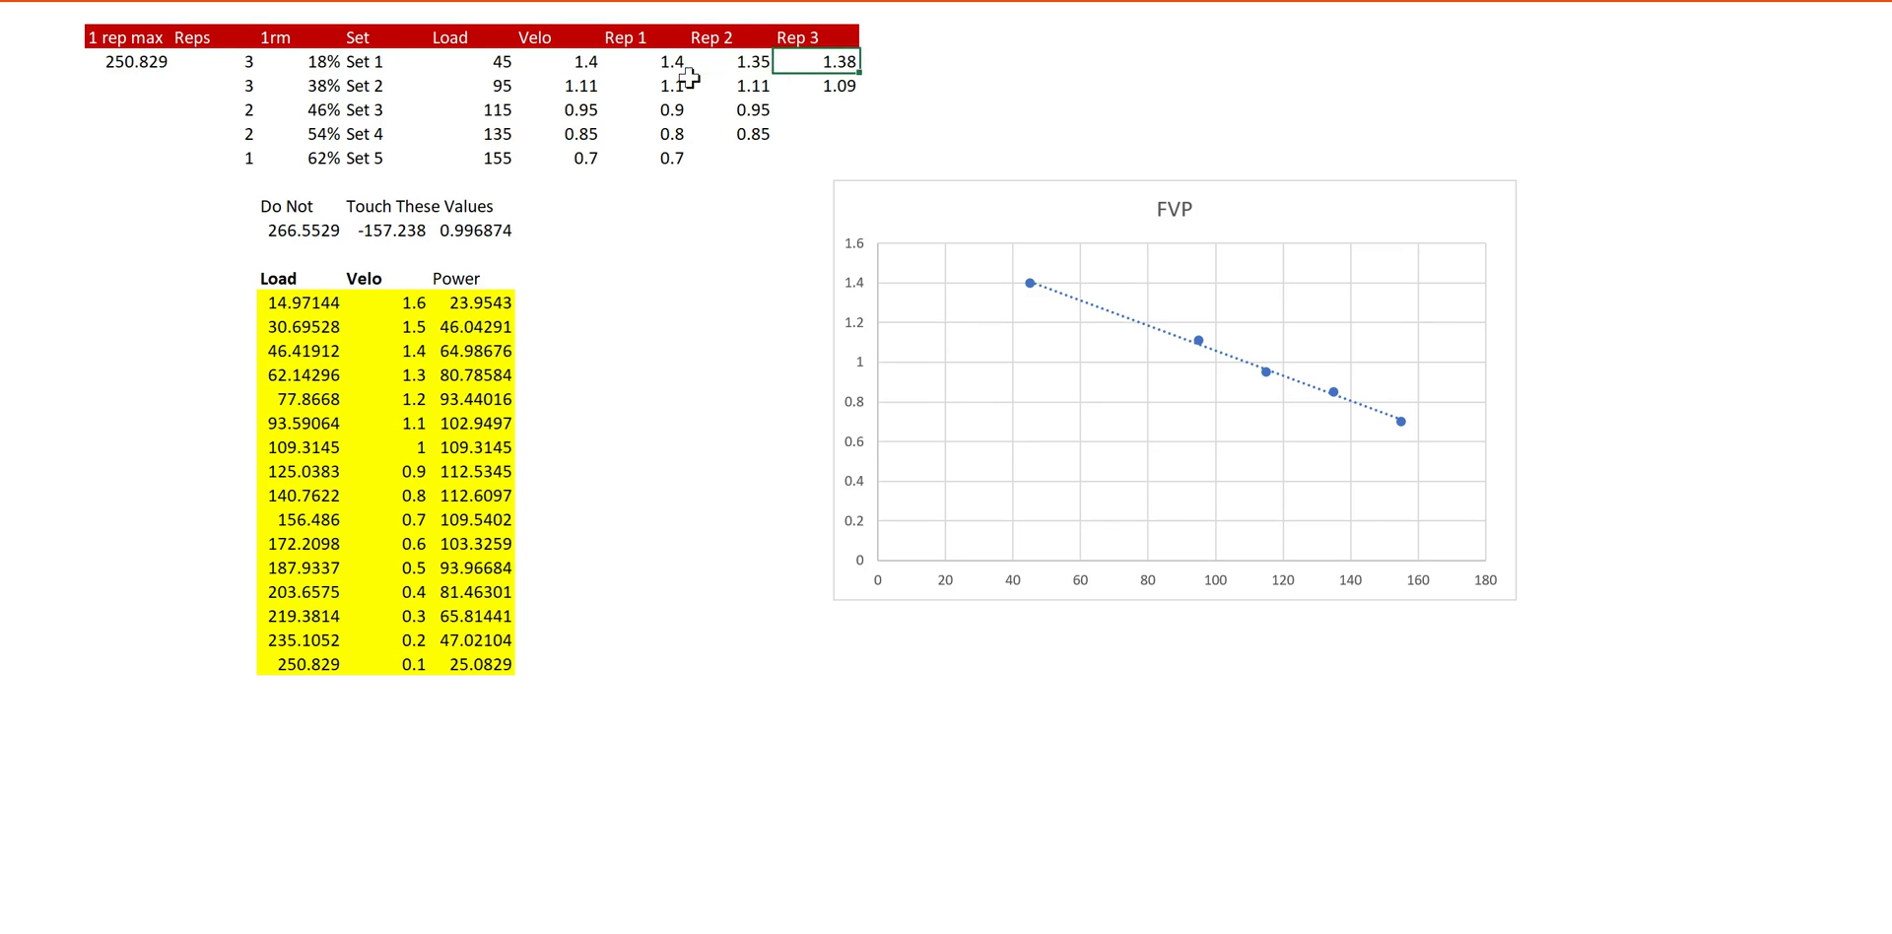
key("Left")
key("Left")
key("Left")
key("Left")
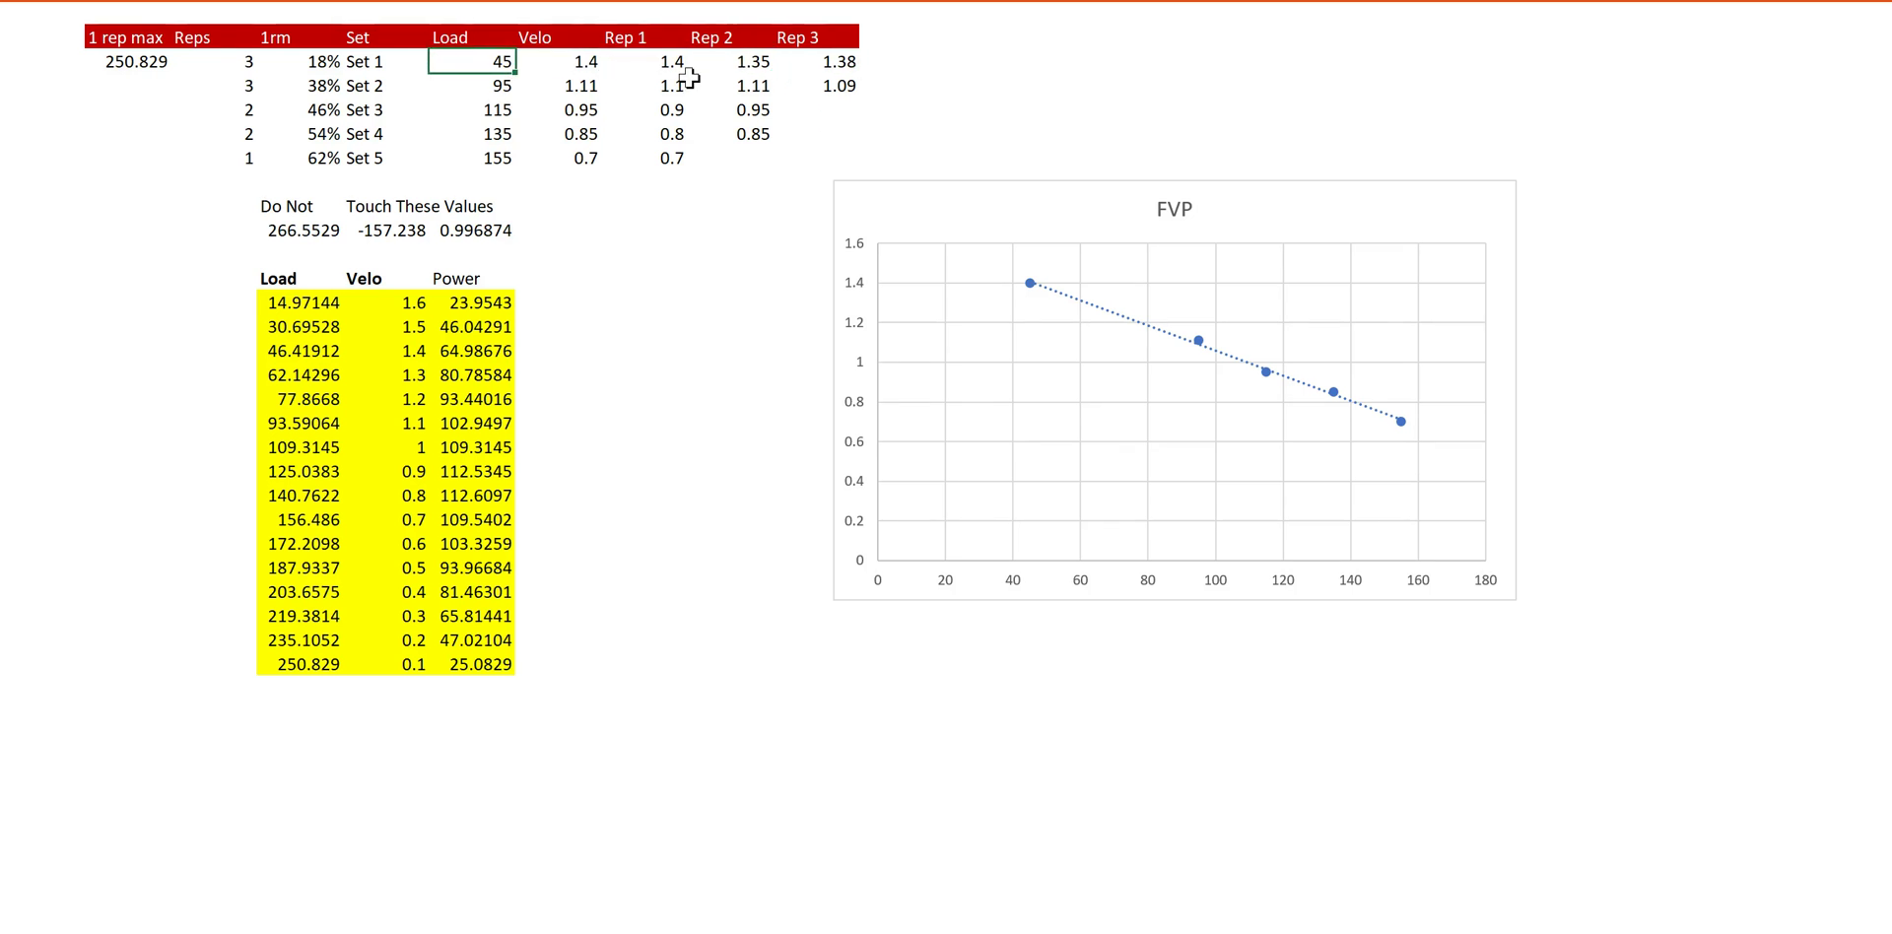
key("Right")
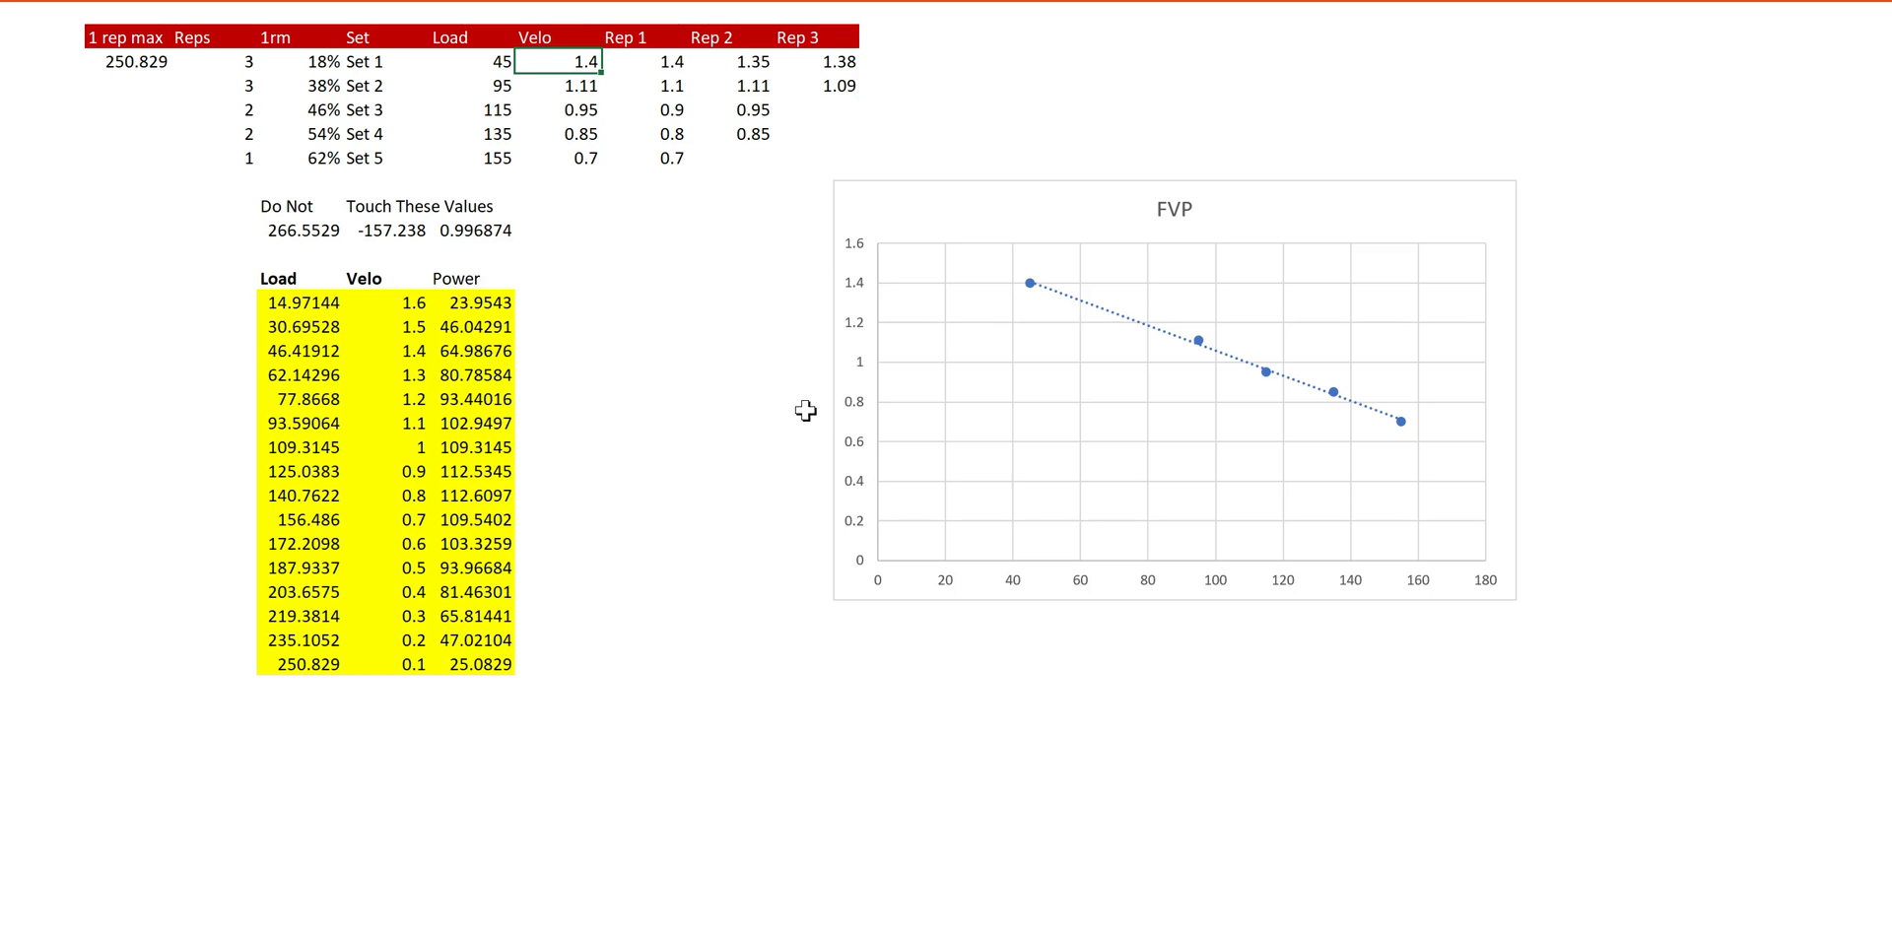
Step: Compare the rep velocities of Sets 2 and 3 with the Velo values used for those sets
left_click(592, 94)
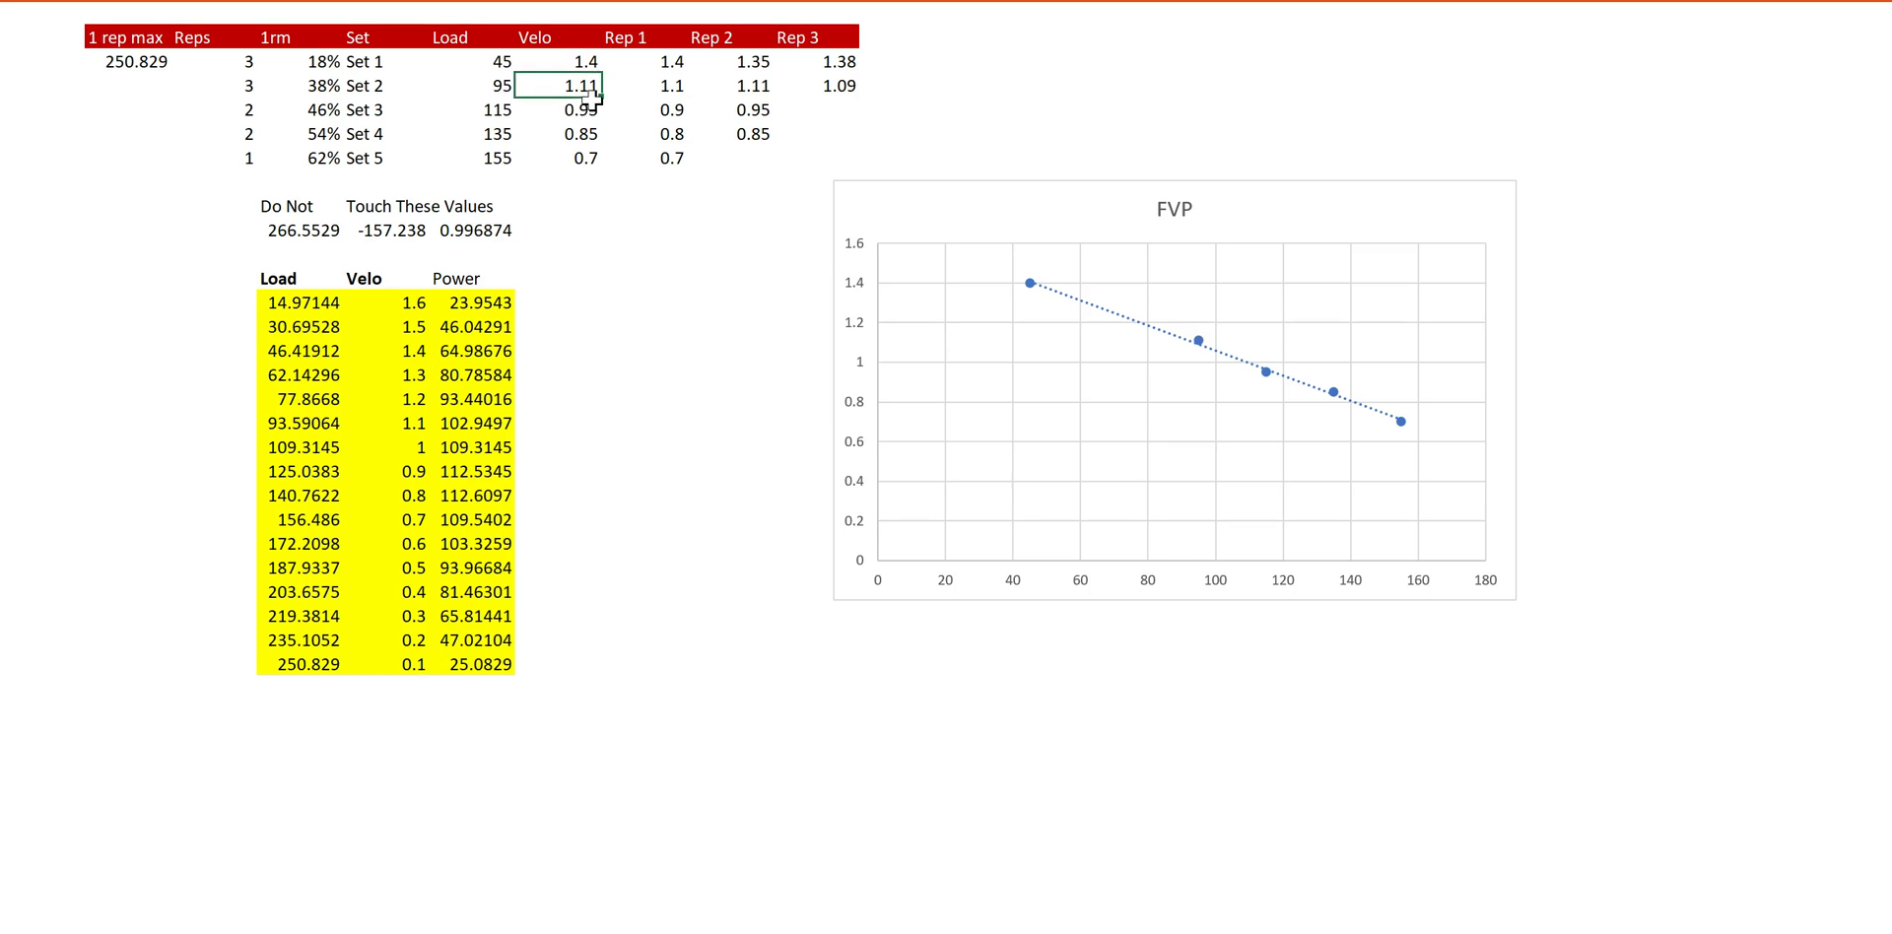
key("Left")
key("Right")
key("Right")
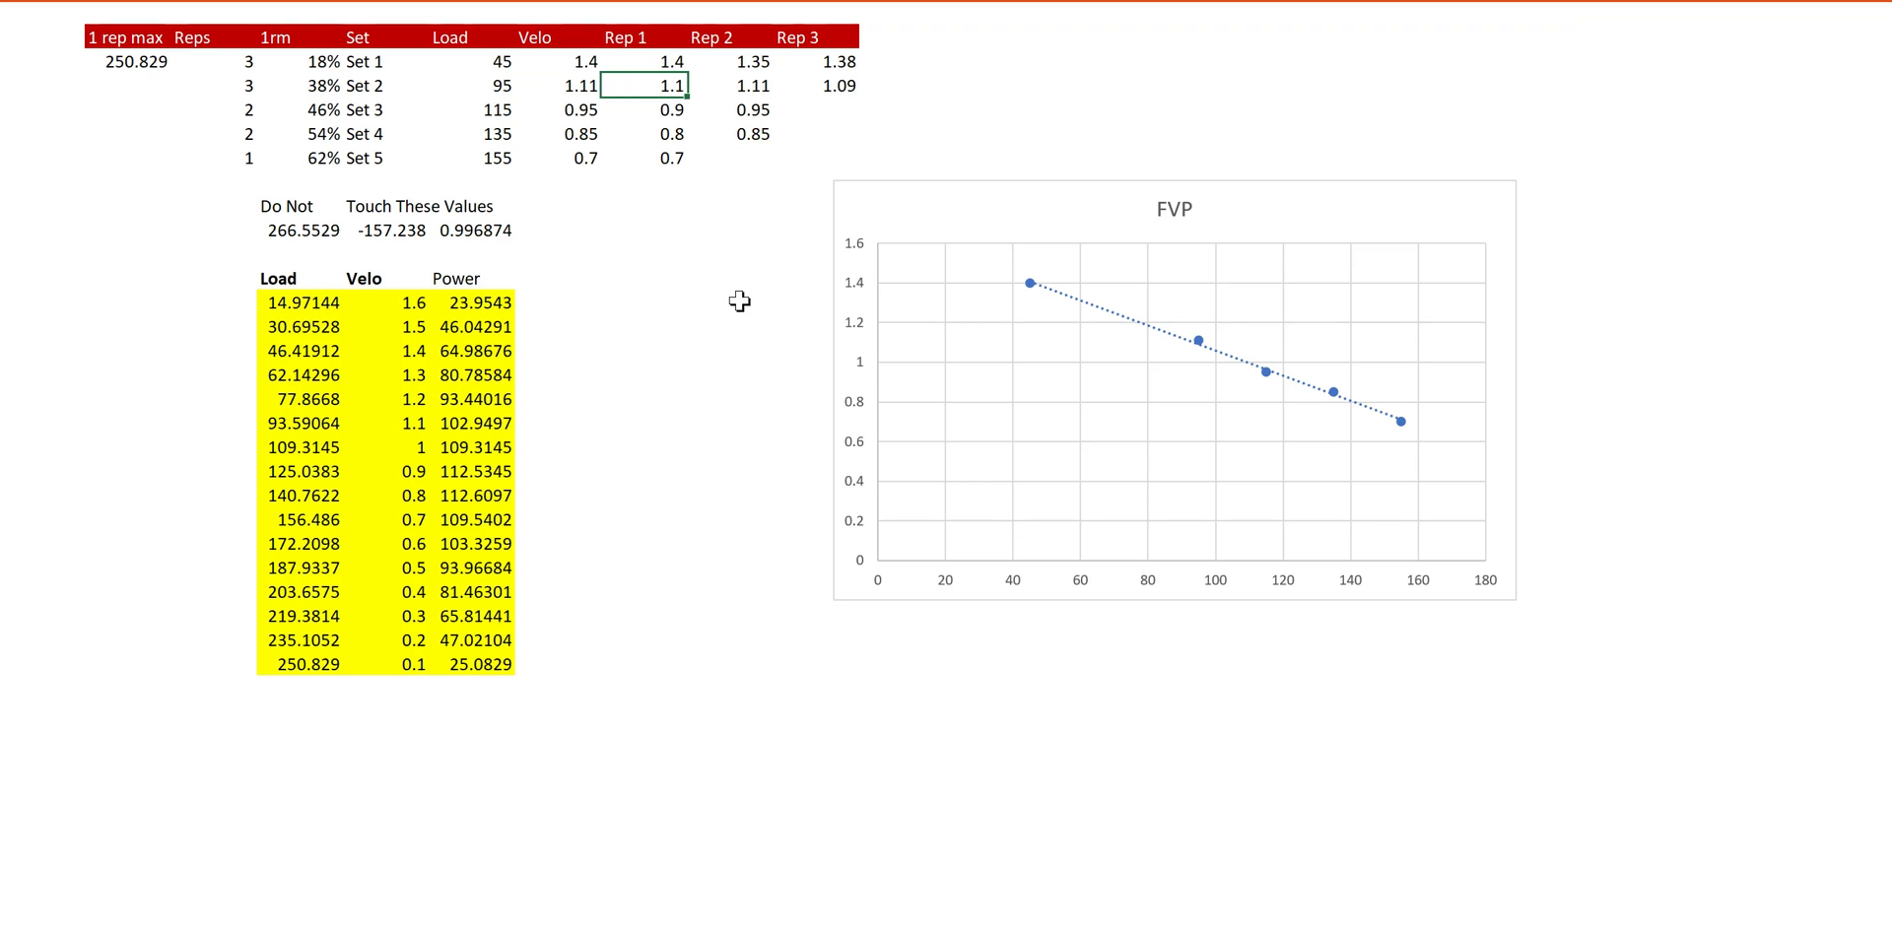
key("Right")
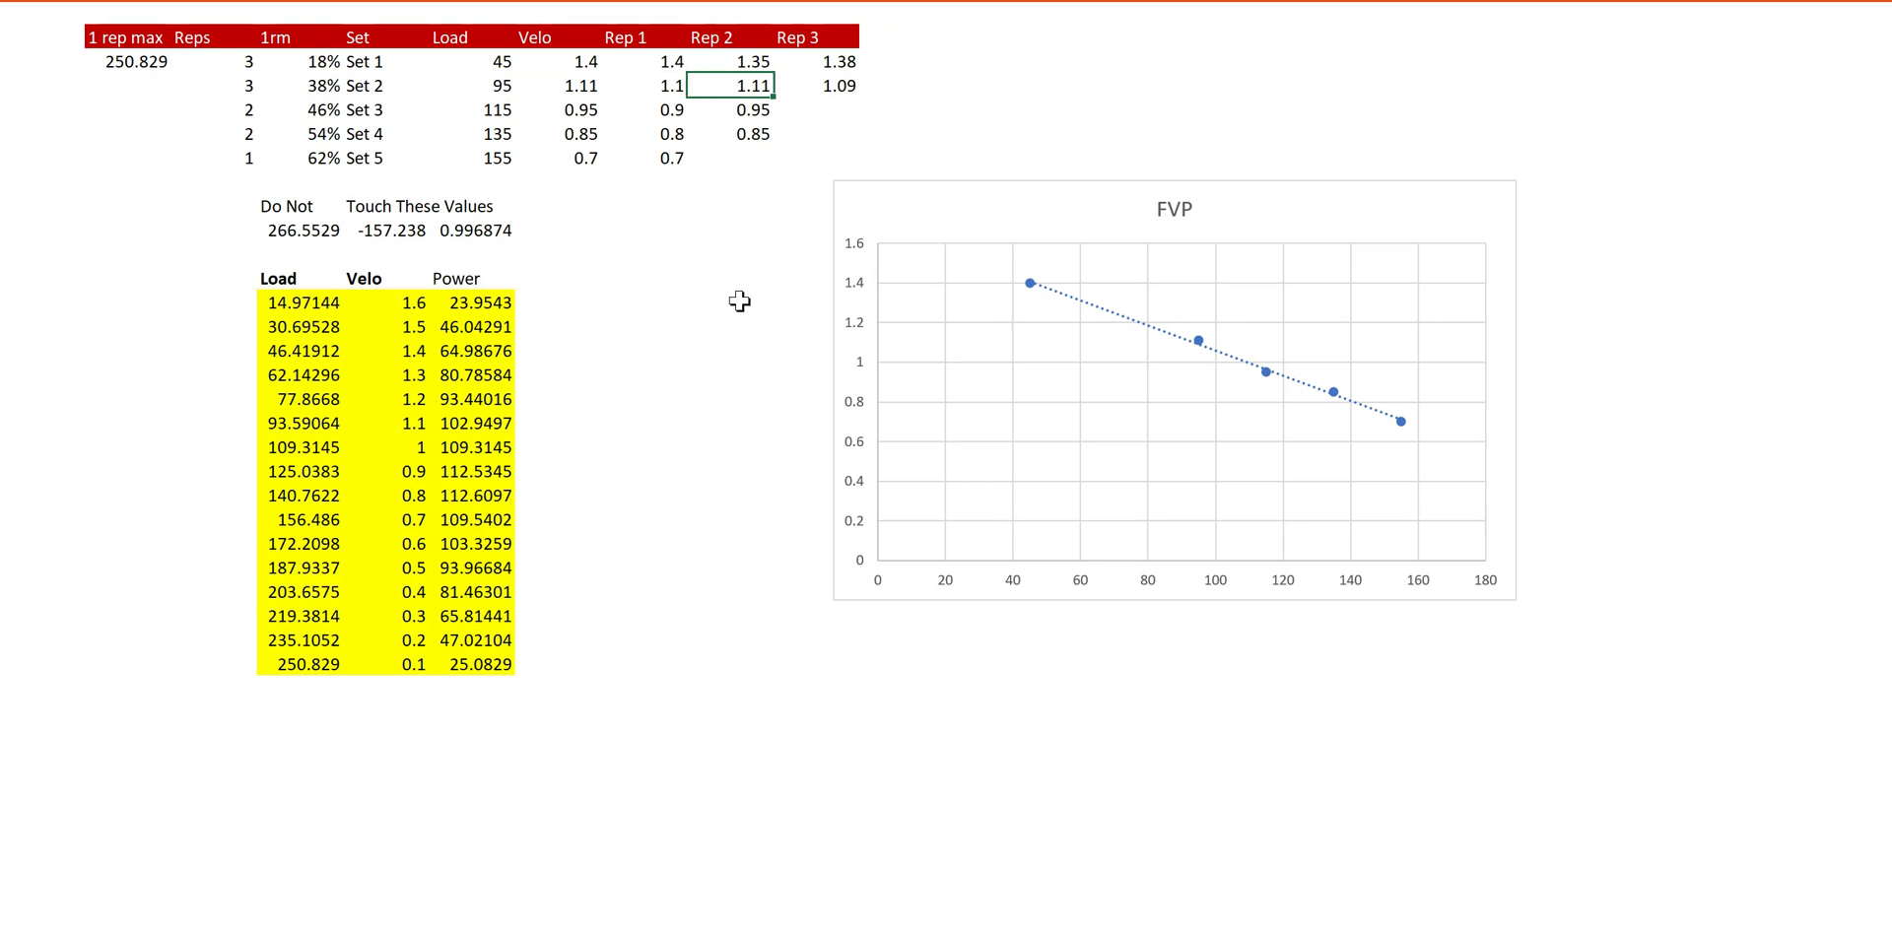
key("Right")
key("Left")
key("Left")
key("Left")
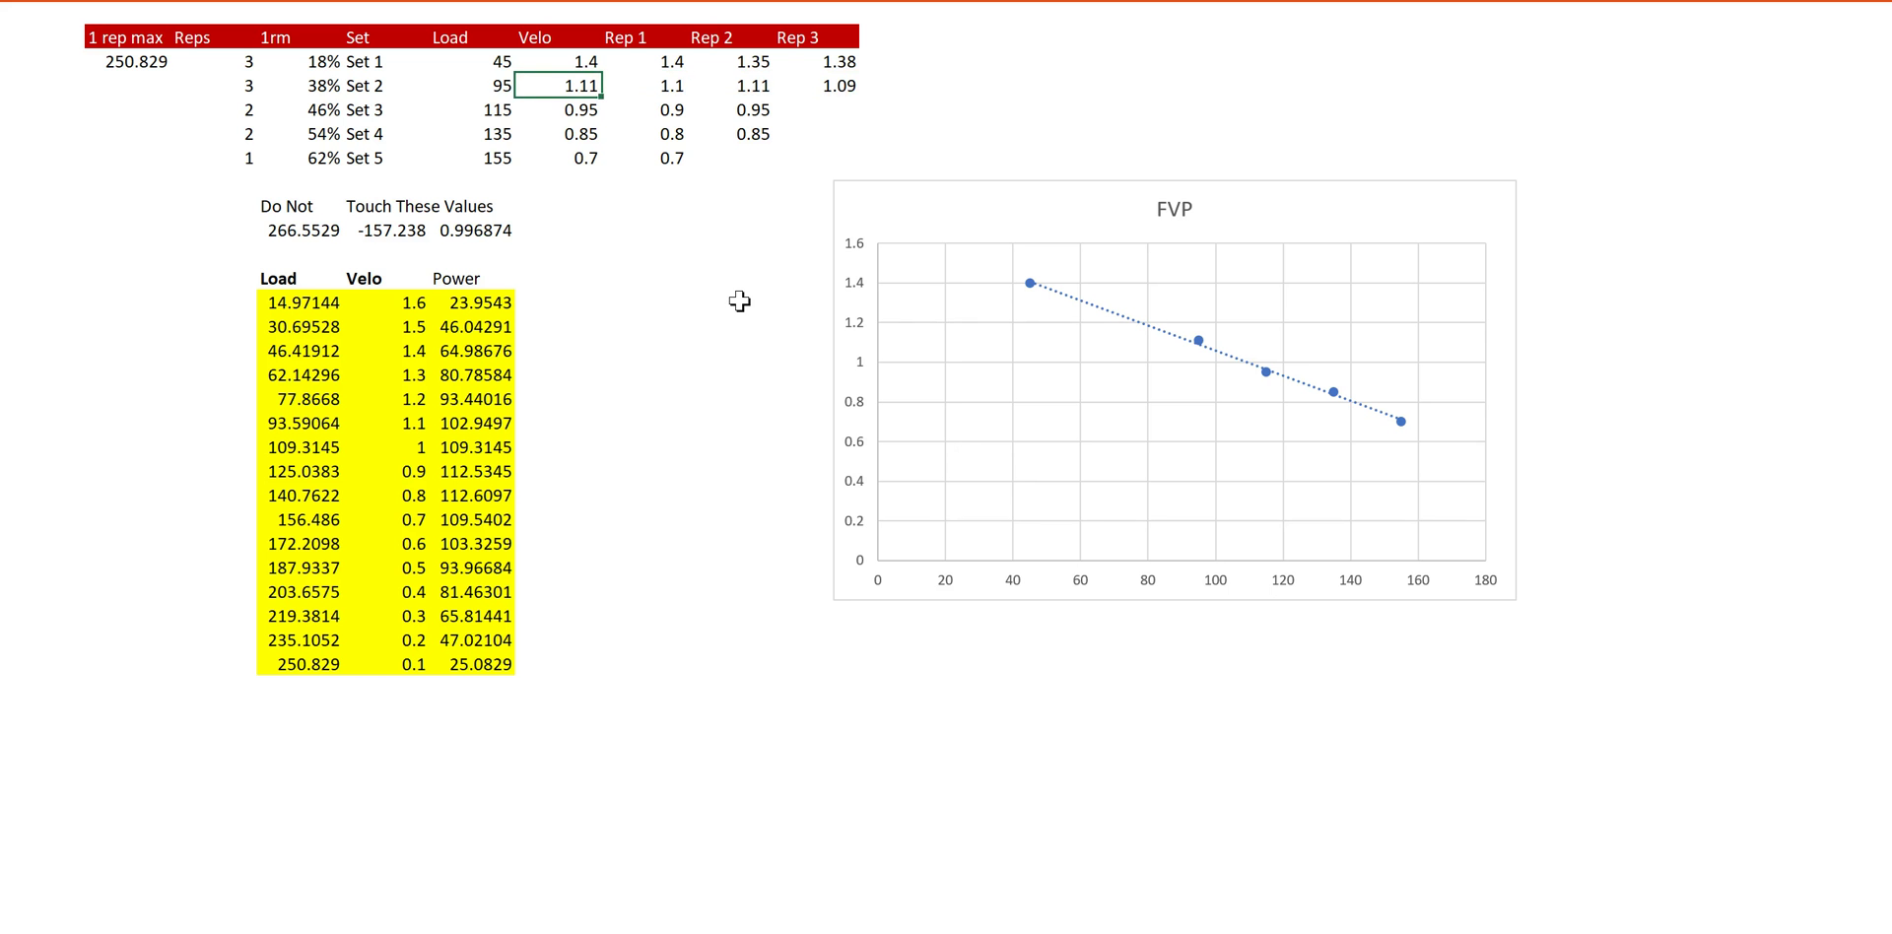
key("Down")
key("Right")
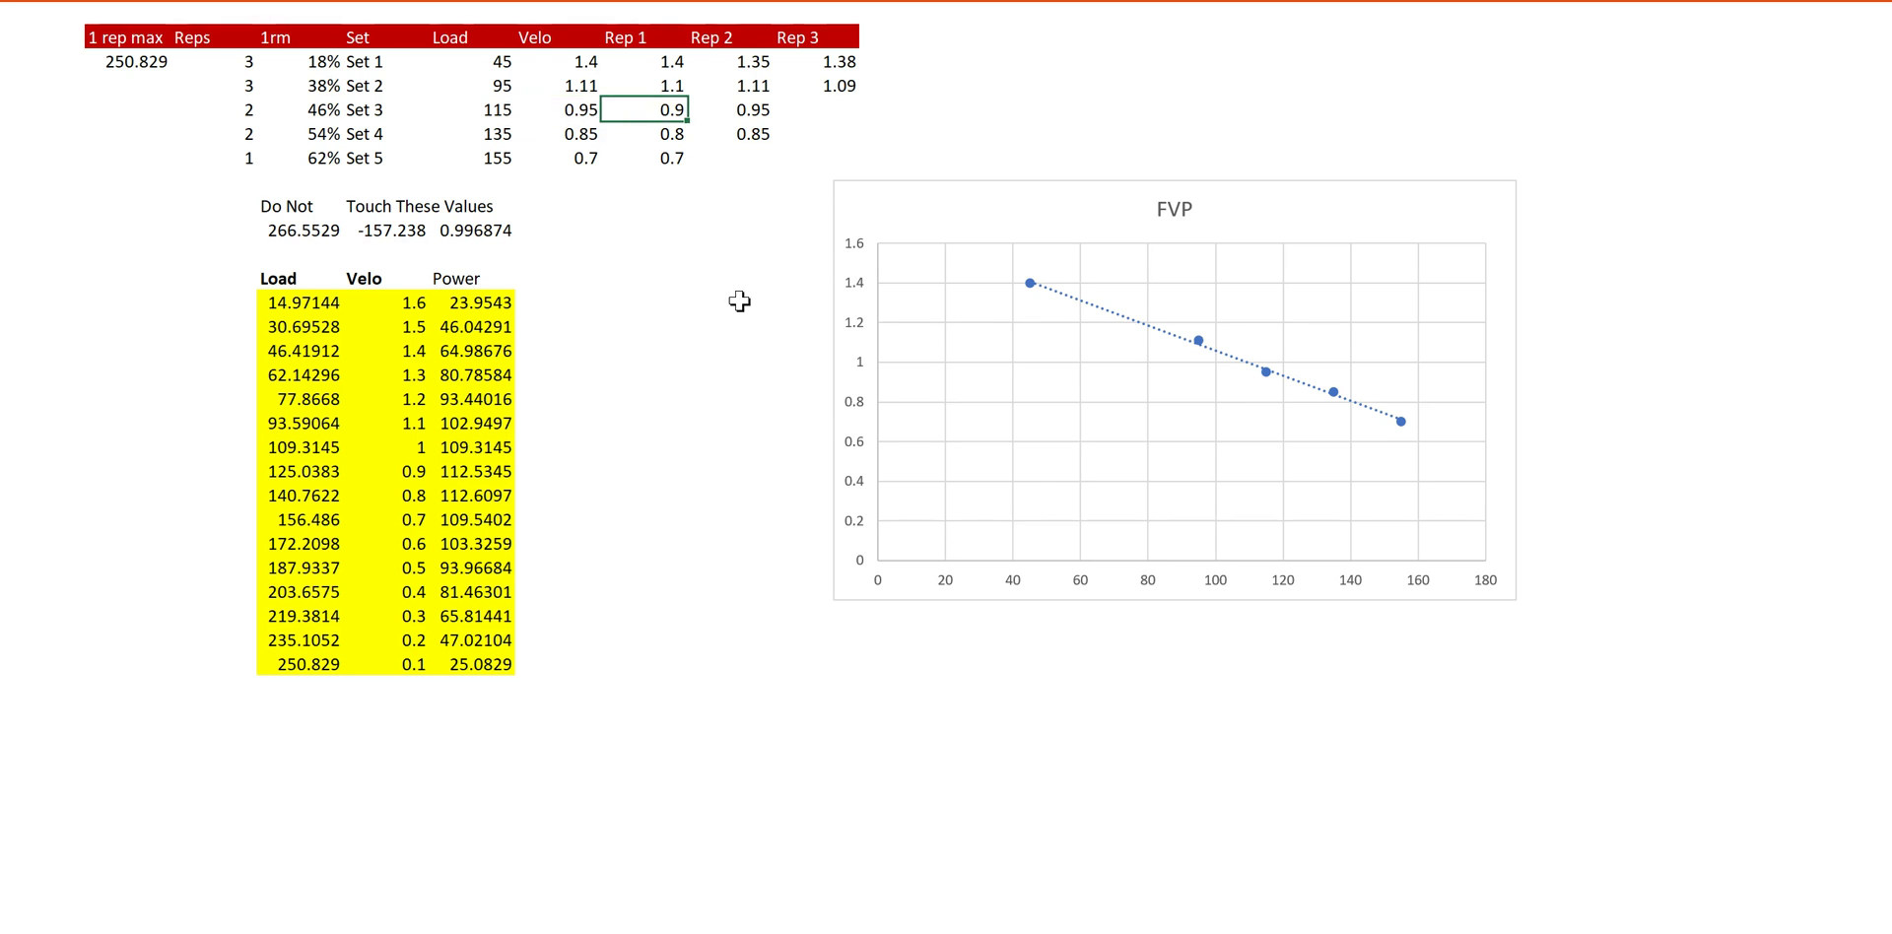
key("Right")
Step: Clear Set 4's Rep 1 and Rep 2 velocities and re-enter them as 0.8 and 0.85
key("Down")
key("Left")
key("Delete")
key("Right")
key("Delete")
key("Left")
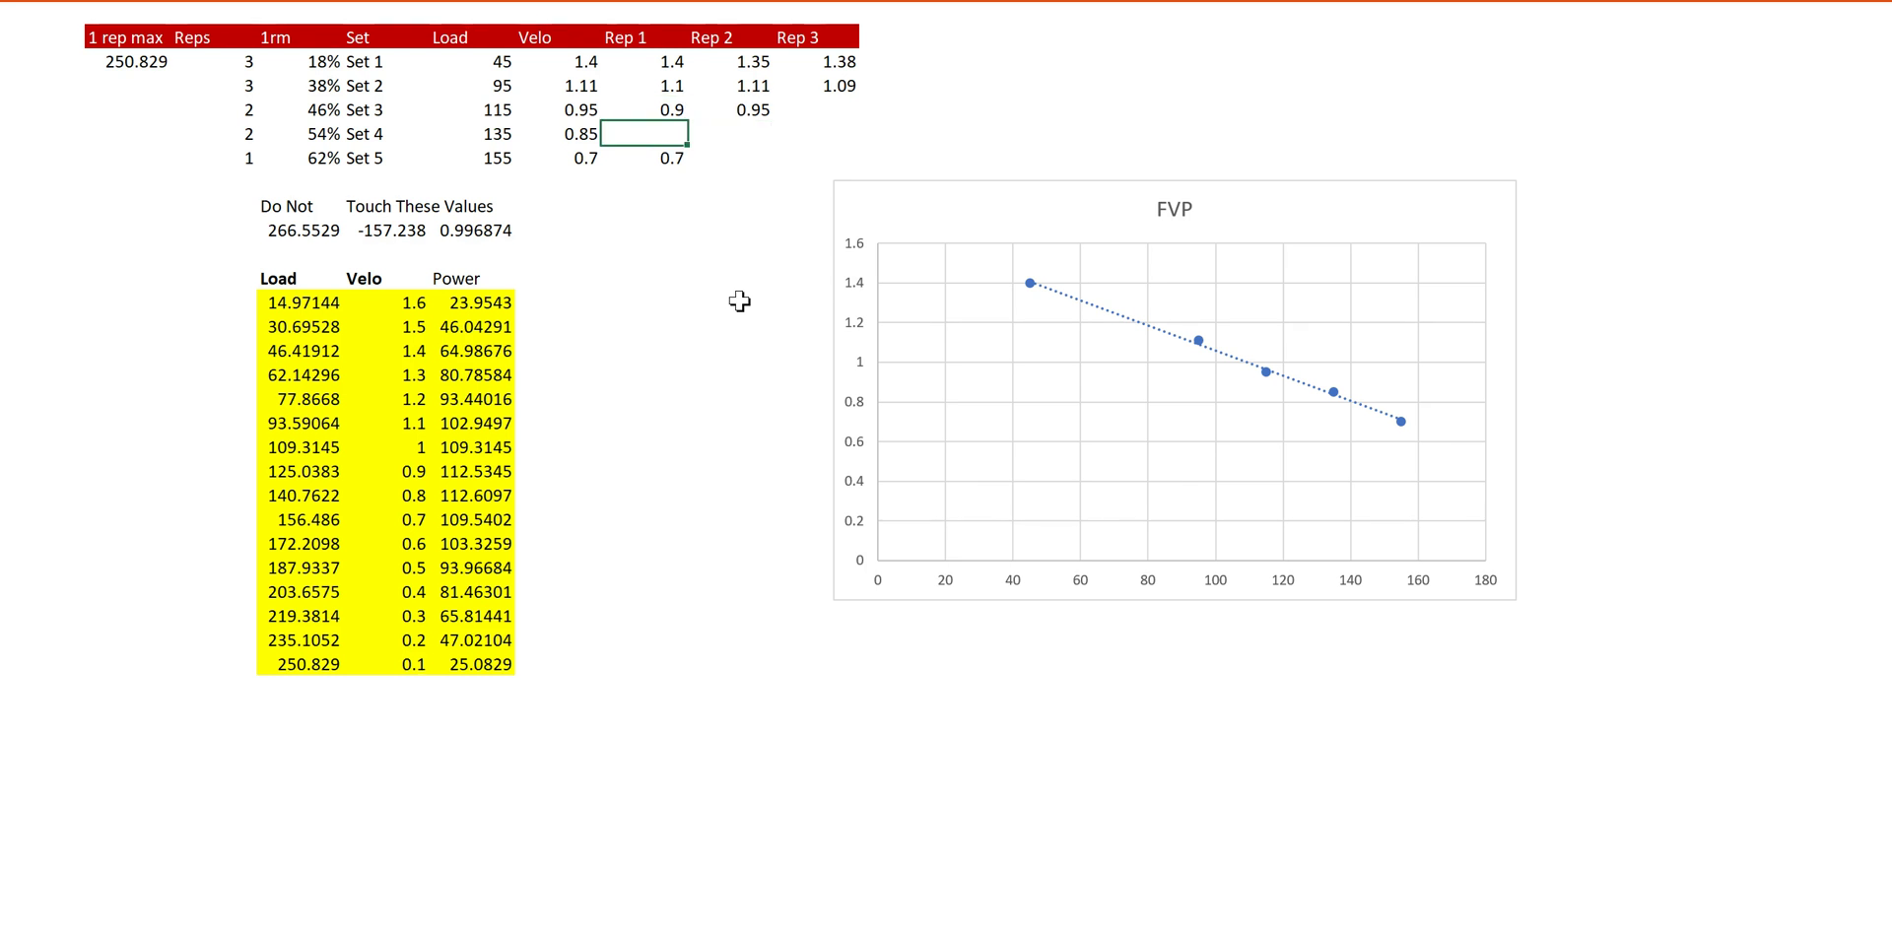
type(".8")
key("Right")
type(".856")
key("BackSpace")
key("Return")
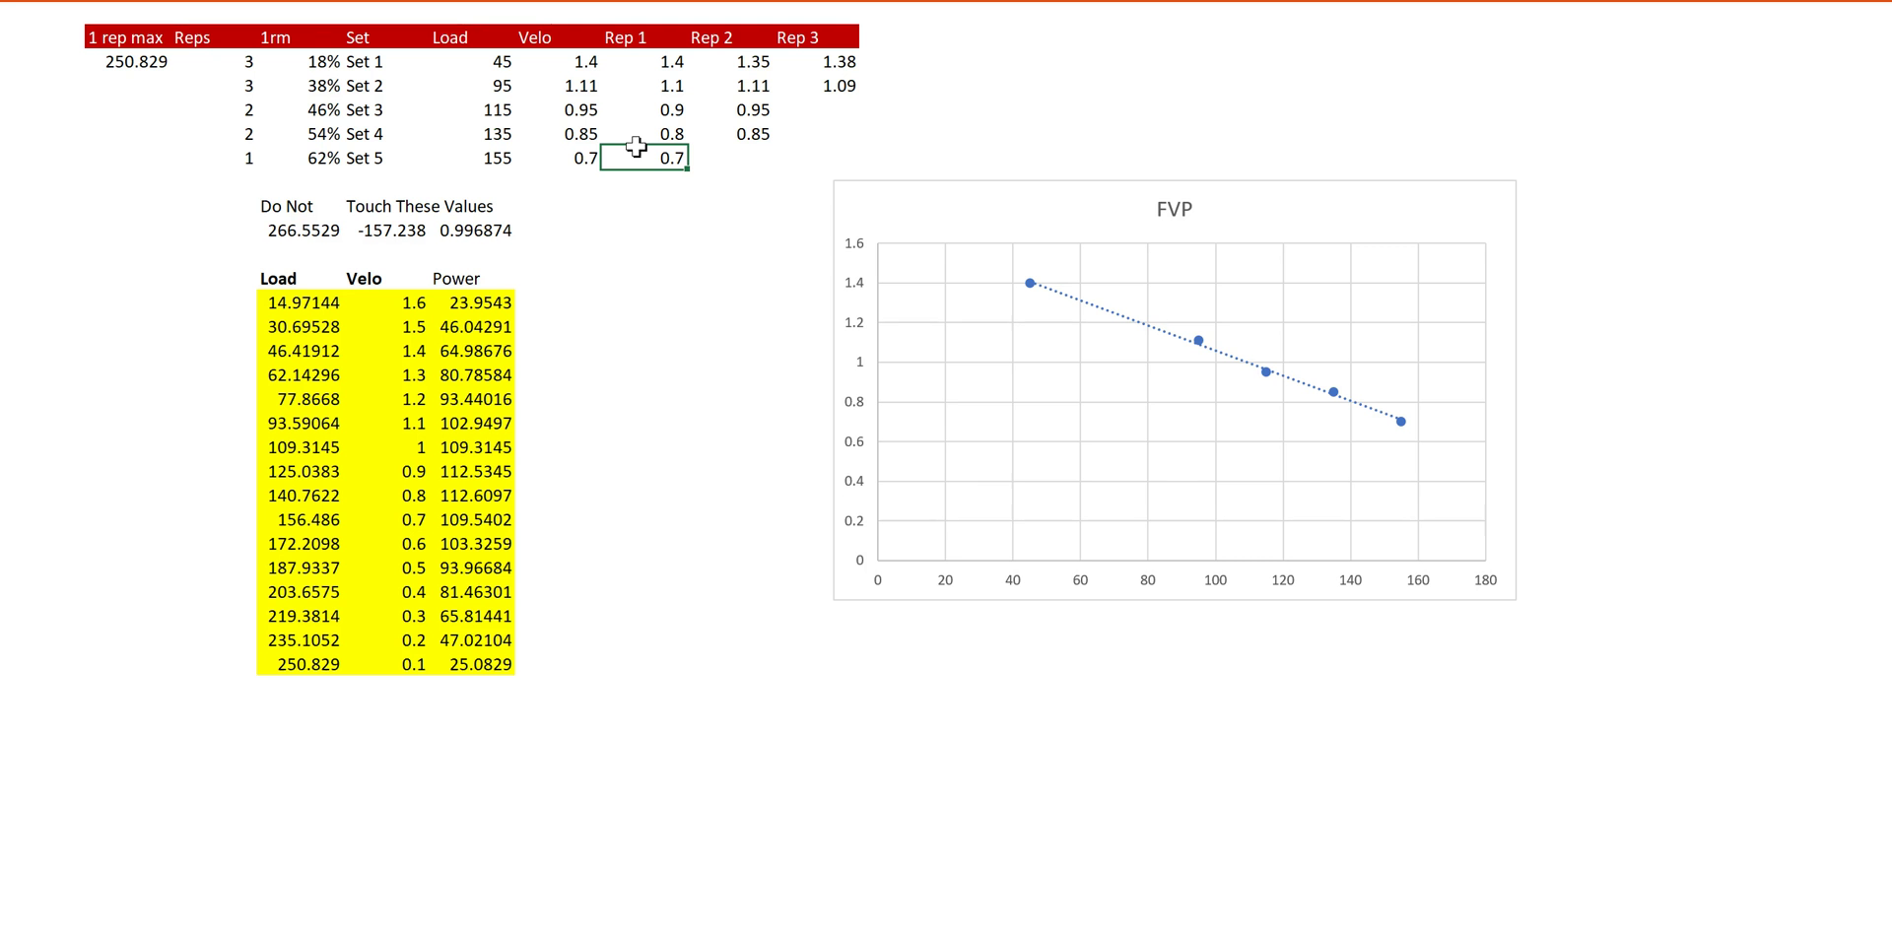
Step: Clear Set 4's Velo value, check the chart's trendline, and re-enter the value as 0.85
left_click(597, 138)
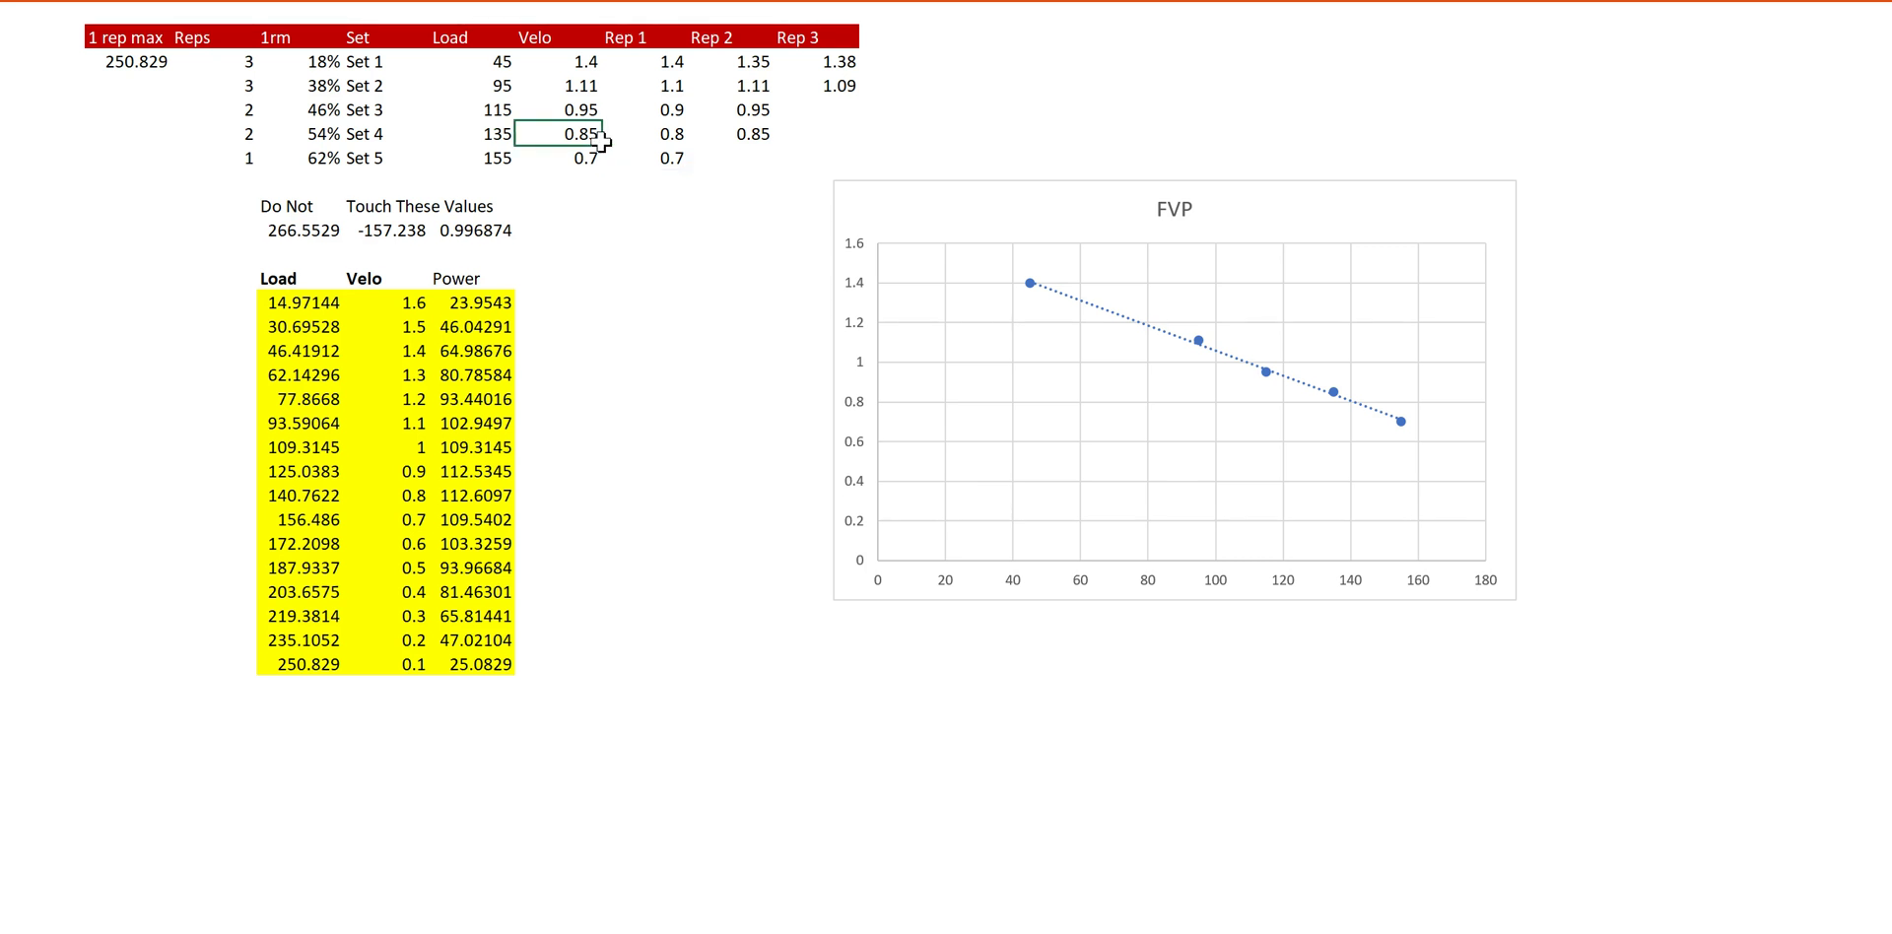
key("Delete")
left_click(711, 350)
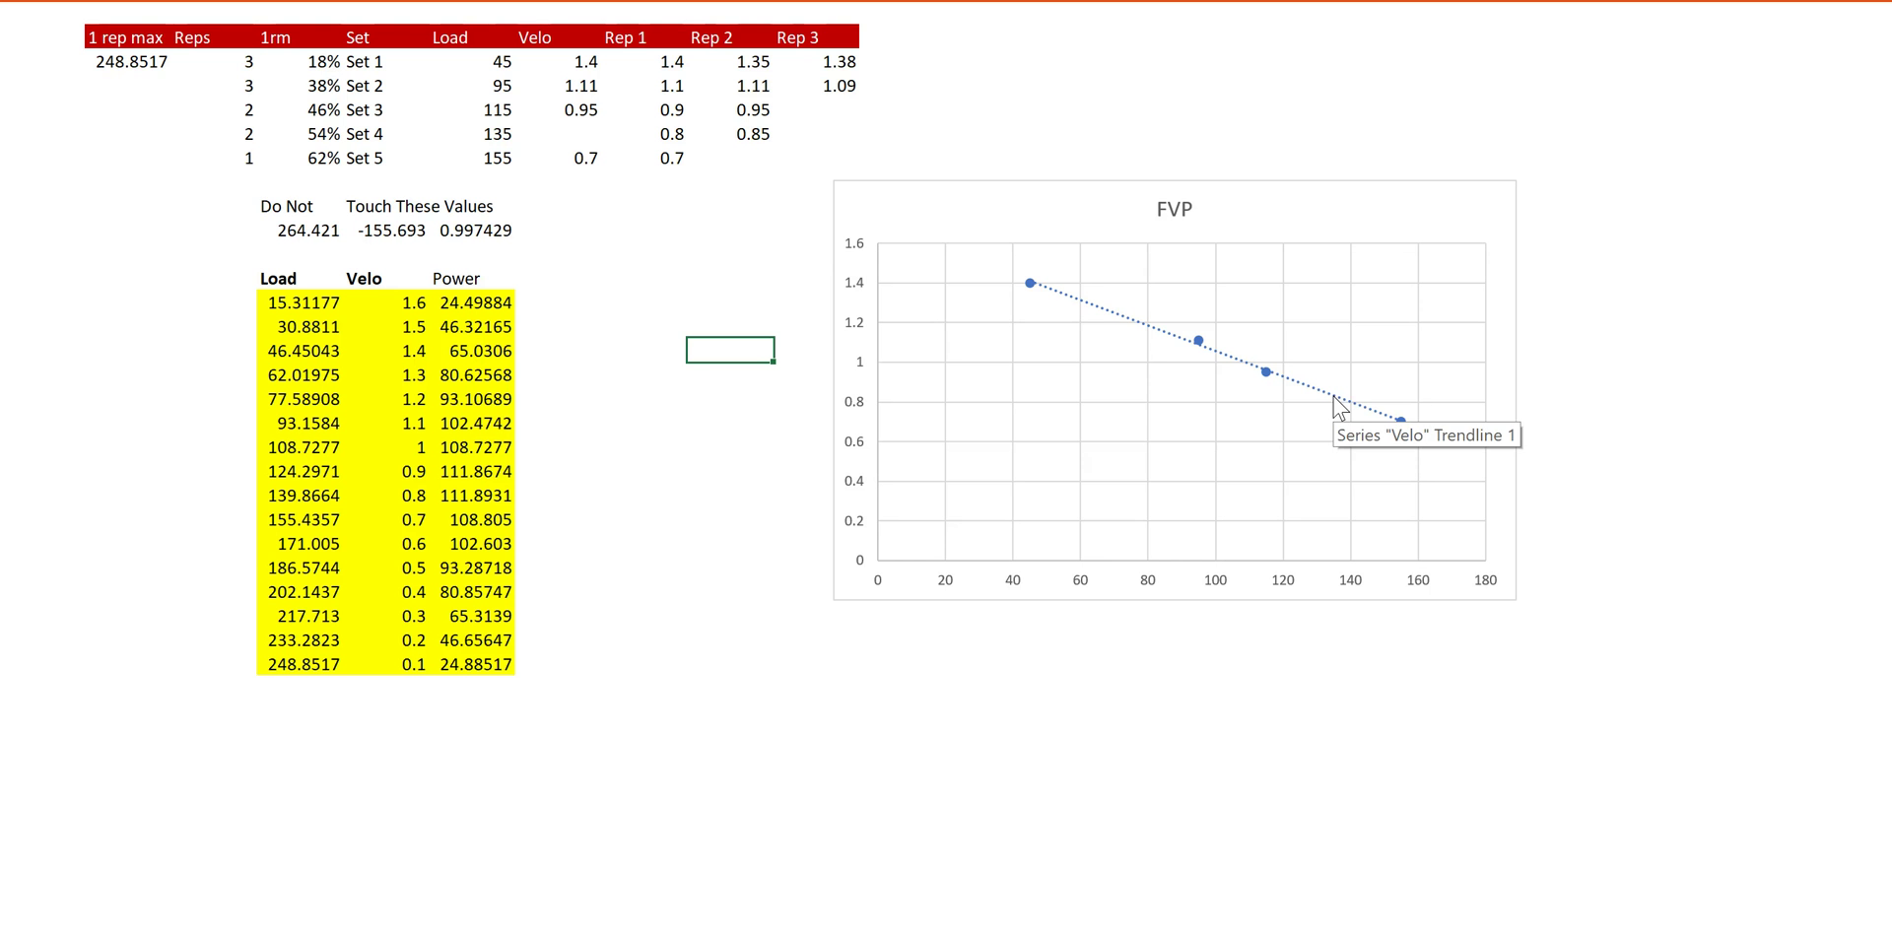
left_click(600, 119)
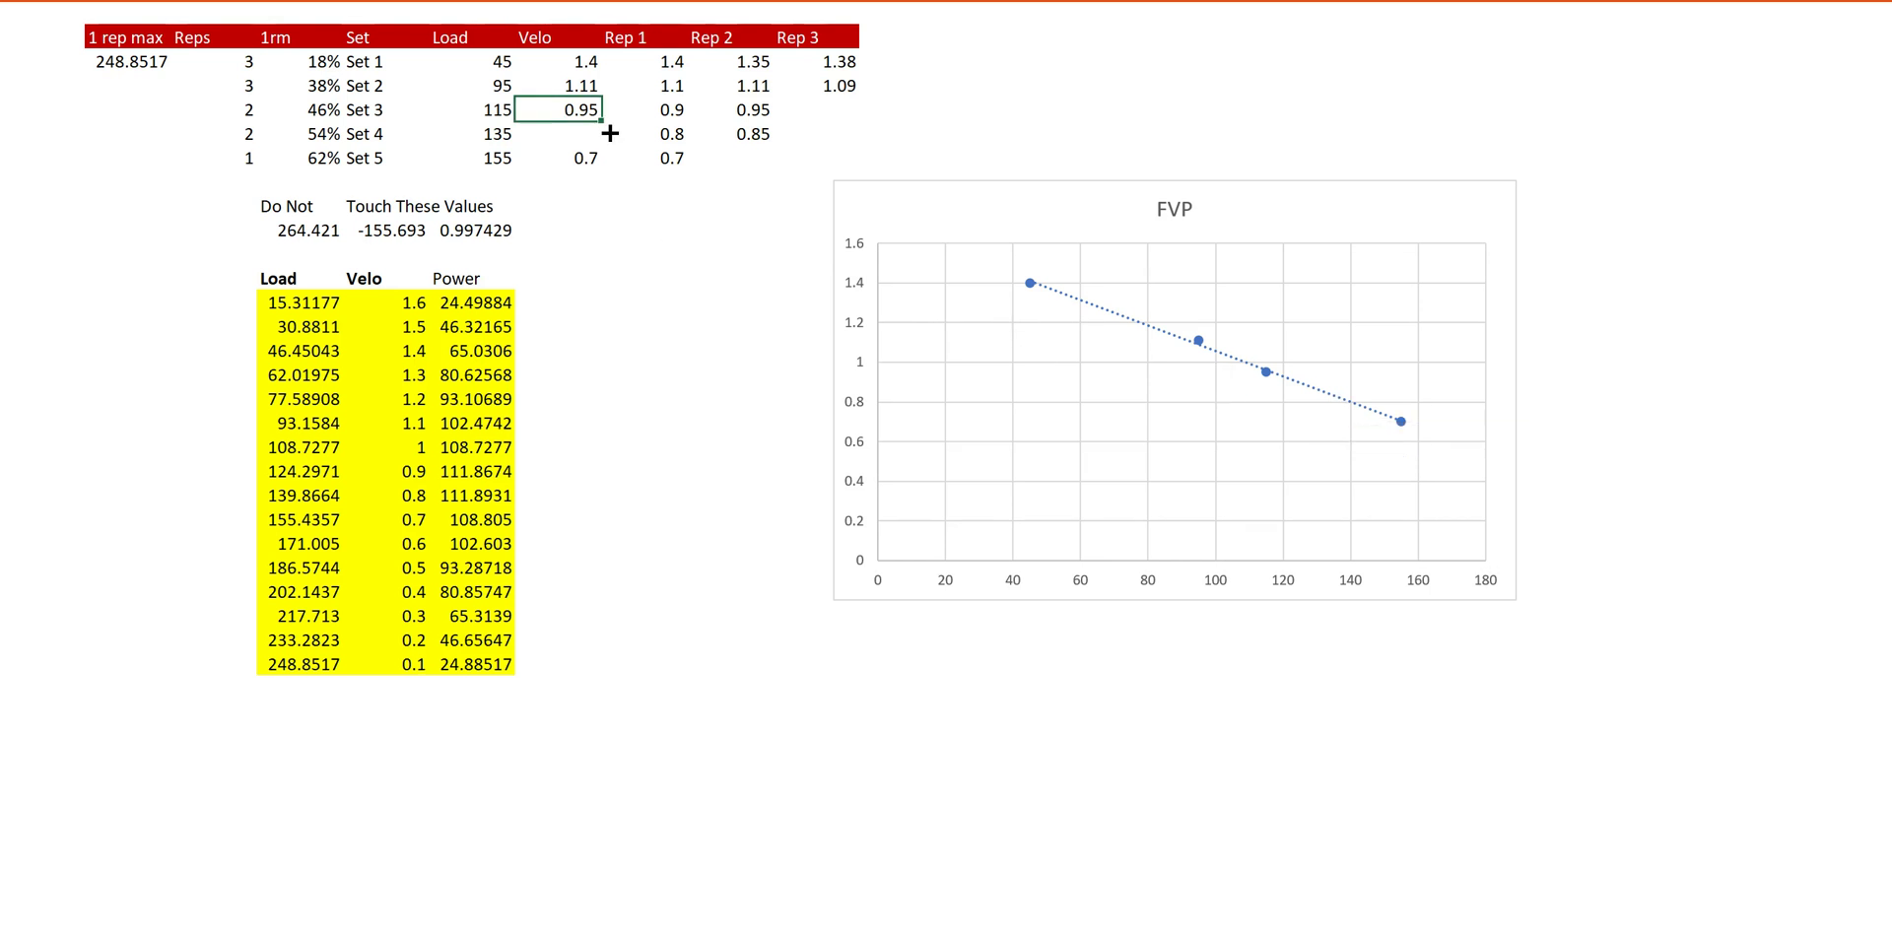
left_click(599, 134)
type(".85")
key("Return")
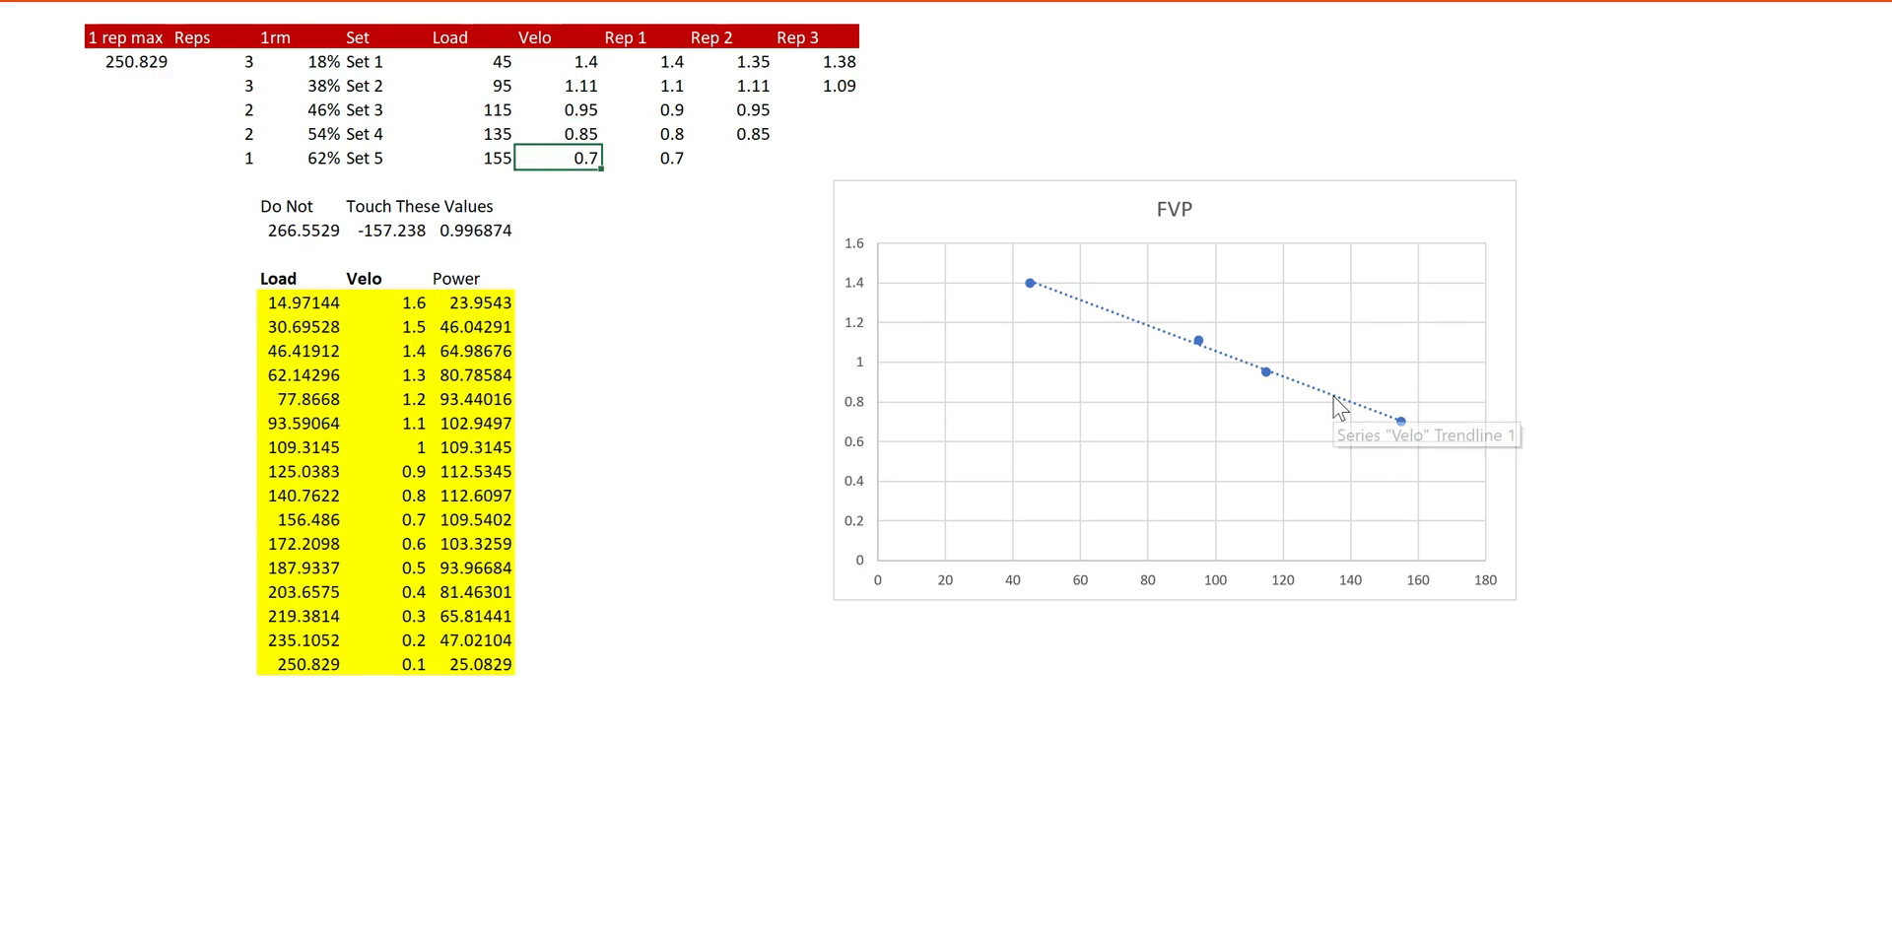
Step: Remove Set 4's Velo value once more and restore it to 0.85
left_click(591, 134)
key("Delete")
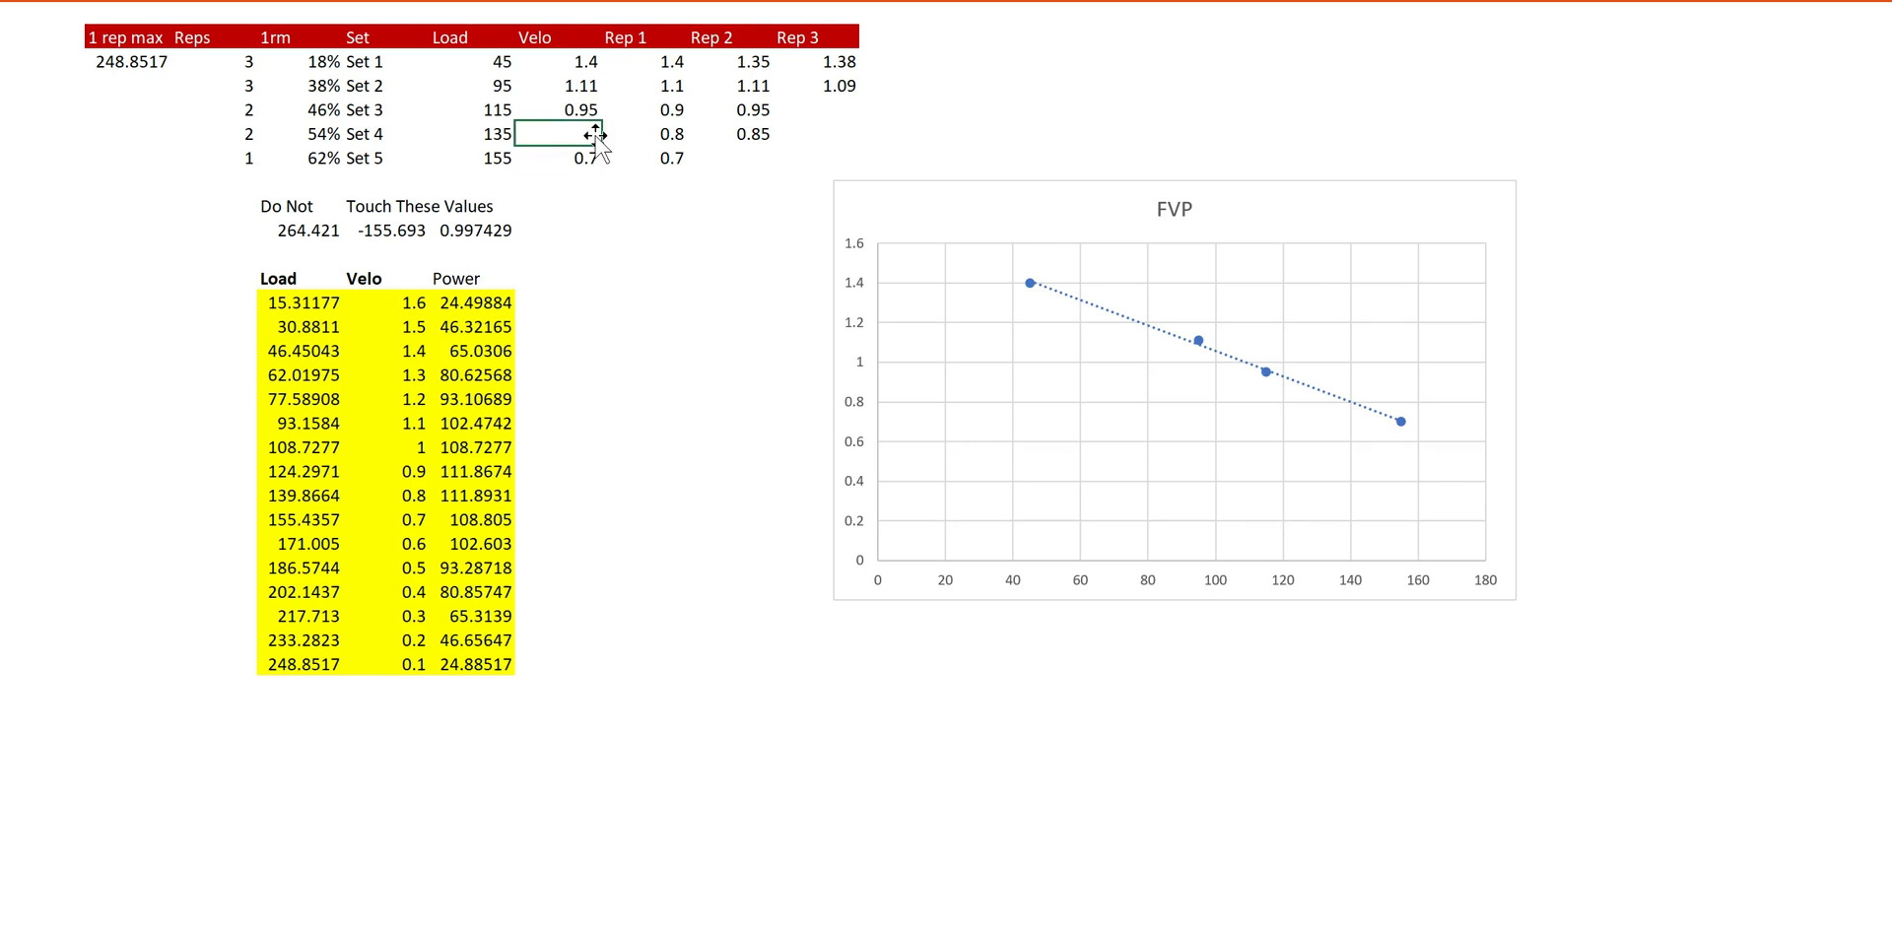
type(".85")
key("Return")
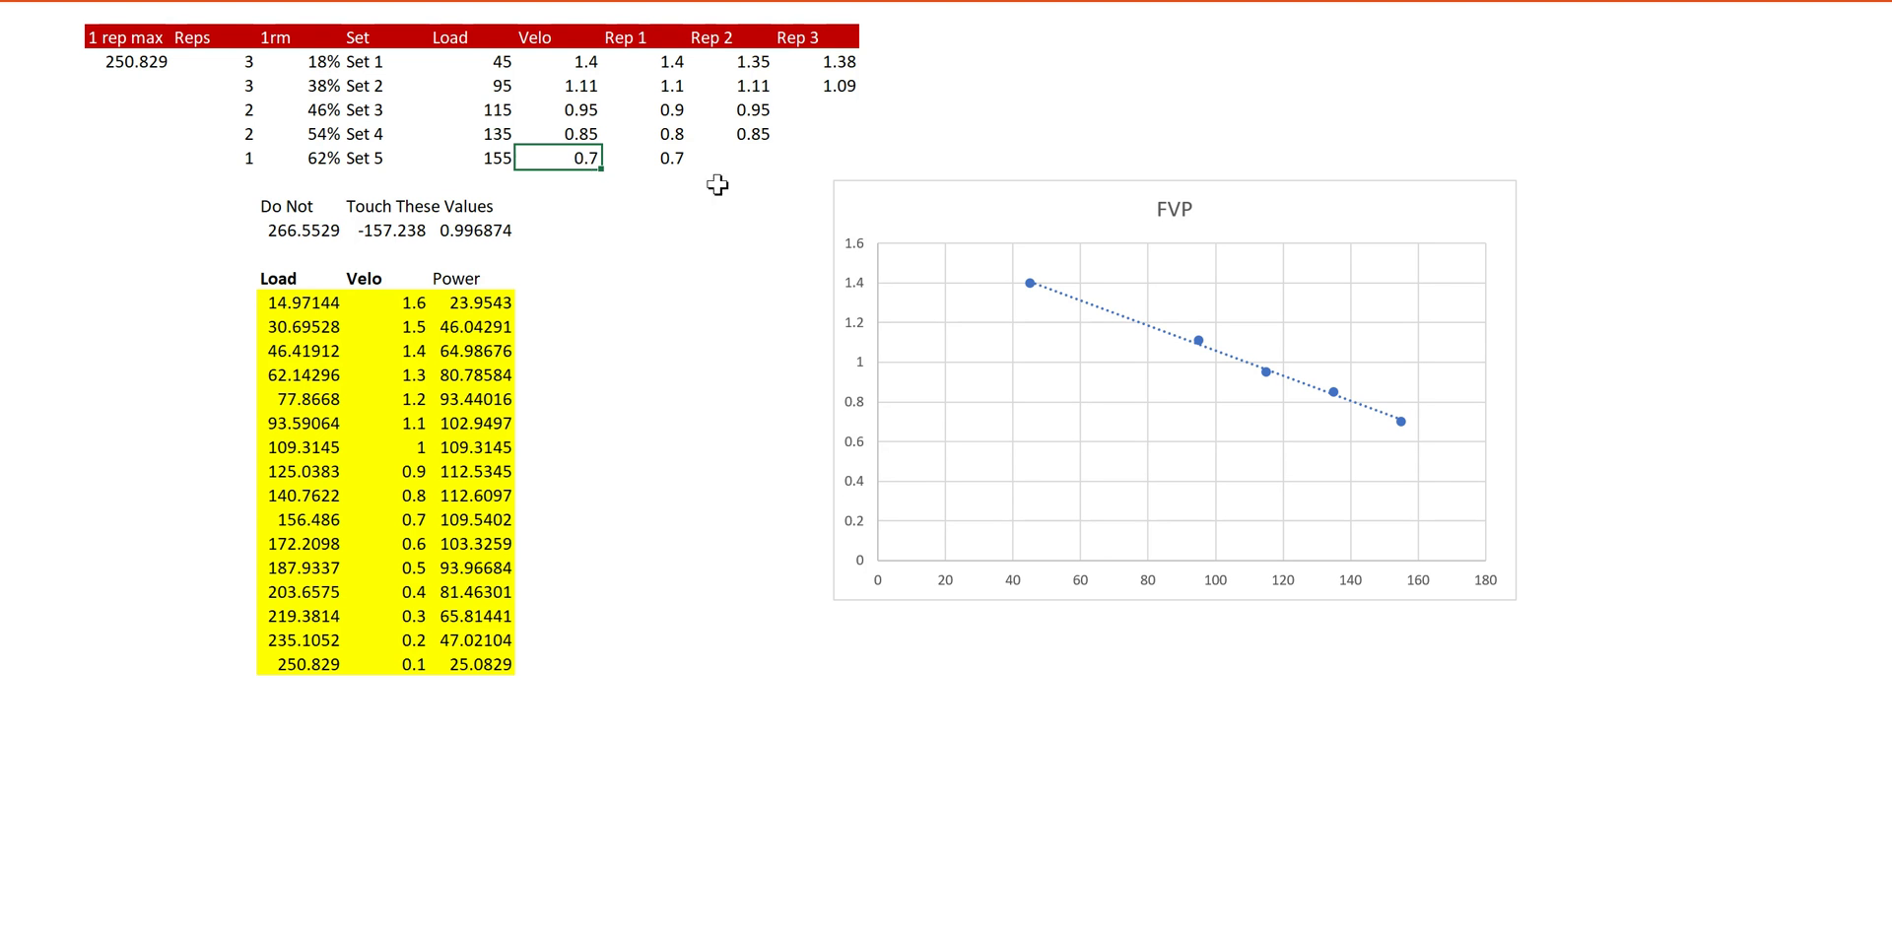
Step: Fill the third of the do-not-touch values, the one above the Power column, with red
left_click(497, 228)
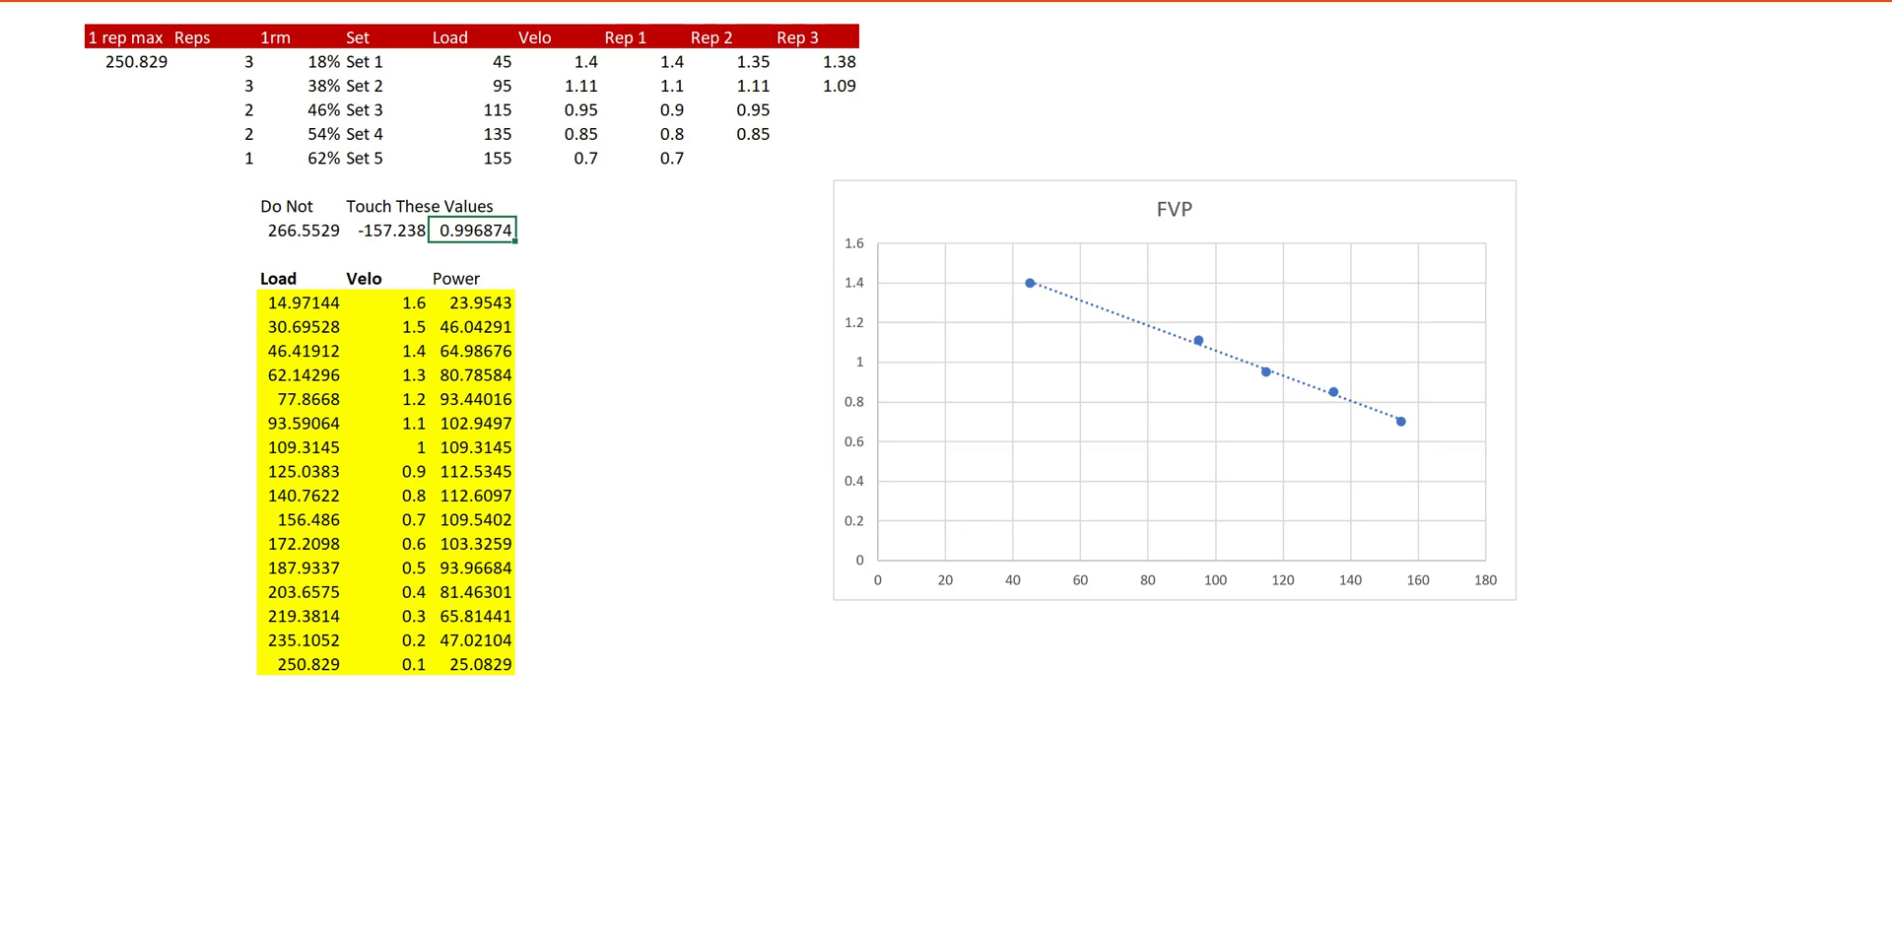
left_click(414, 2)
left_click(429, 61)
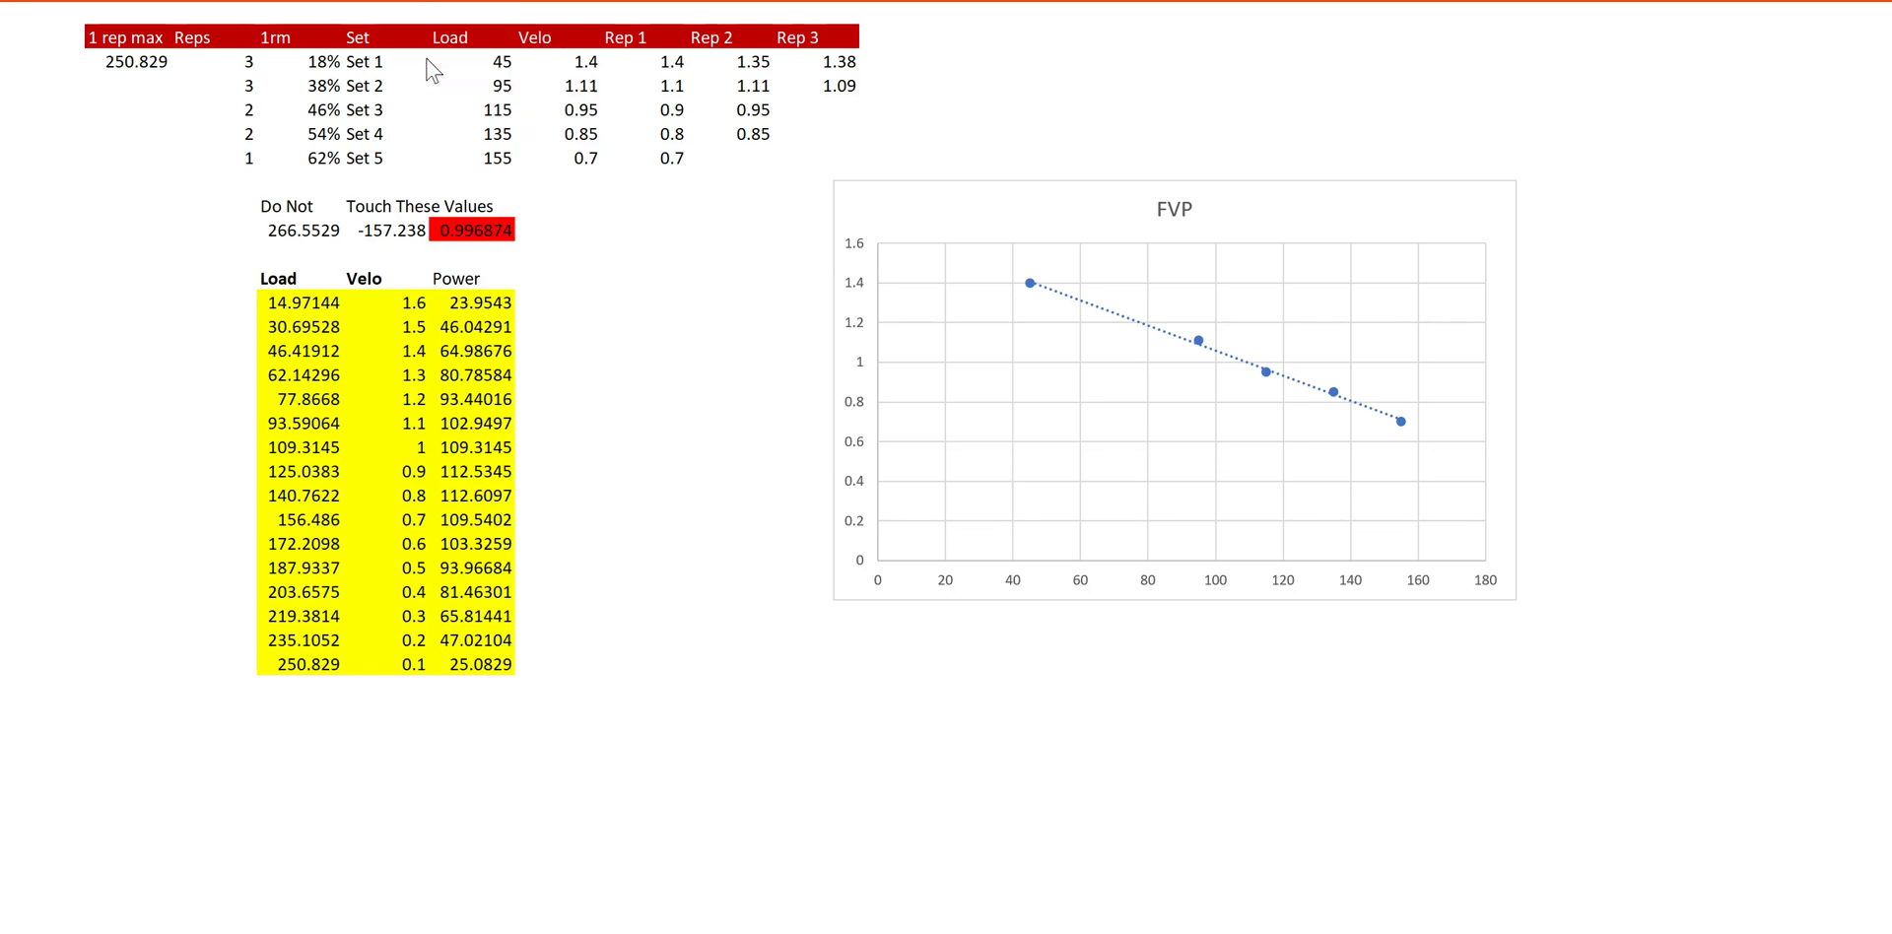
left_click(642, 404)
Step: Link the 1 rep max cell to the load at 0.1 velocity with the formula =E28
left_click(157, 69)
type("=E28")
key("Return")
Step: Clear the last velocity in the yellow table and re-enter it as 0.1
left_click(424, 667)
key("Delete")
type("0.1")
key("Return")
Step: Link the 1 rep max cell to the load at 0.3 velocity with =E26 and check the 1RM percentages
left_click(143, 67)
double_click(143, 67)
type("=")
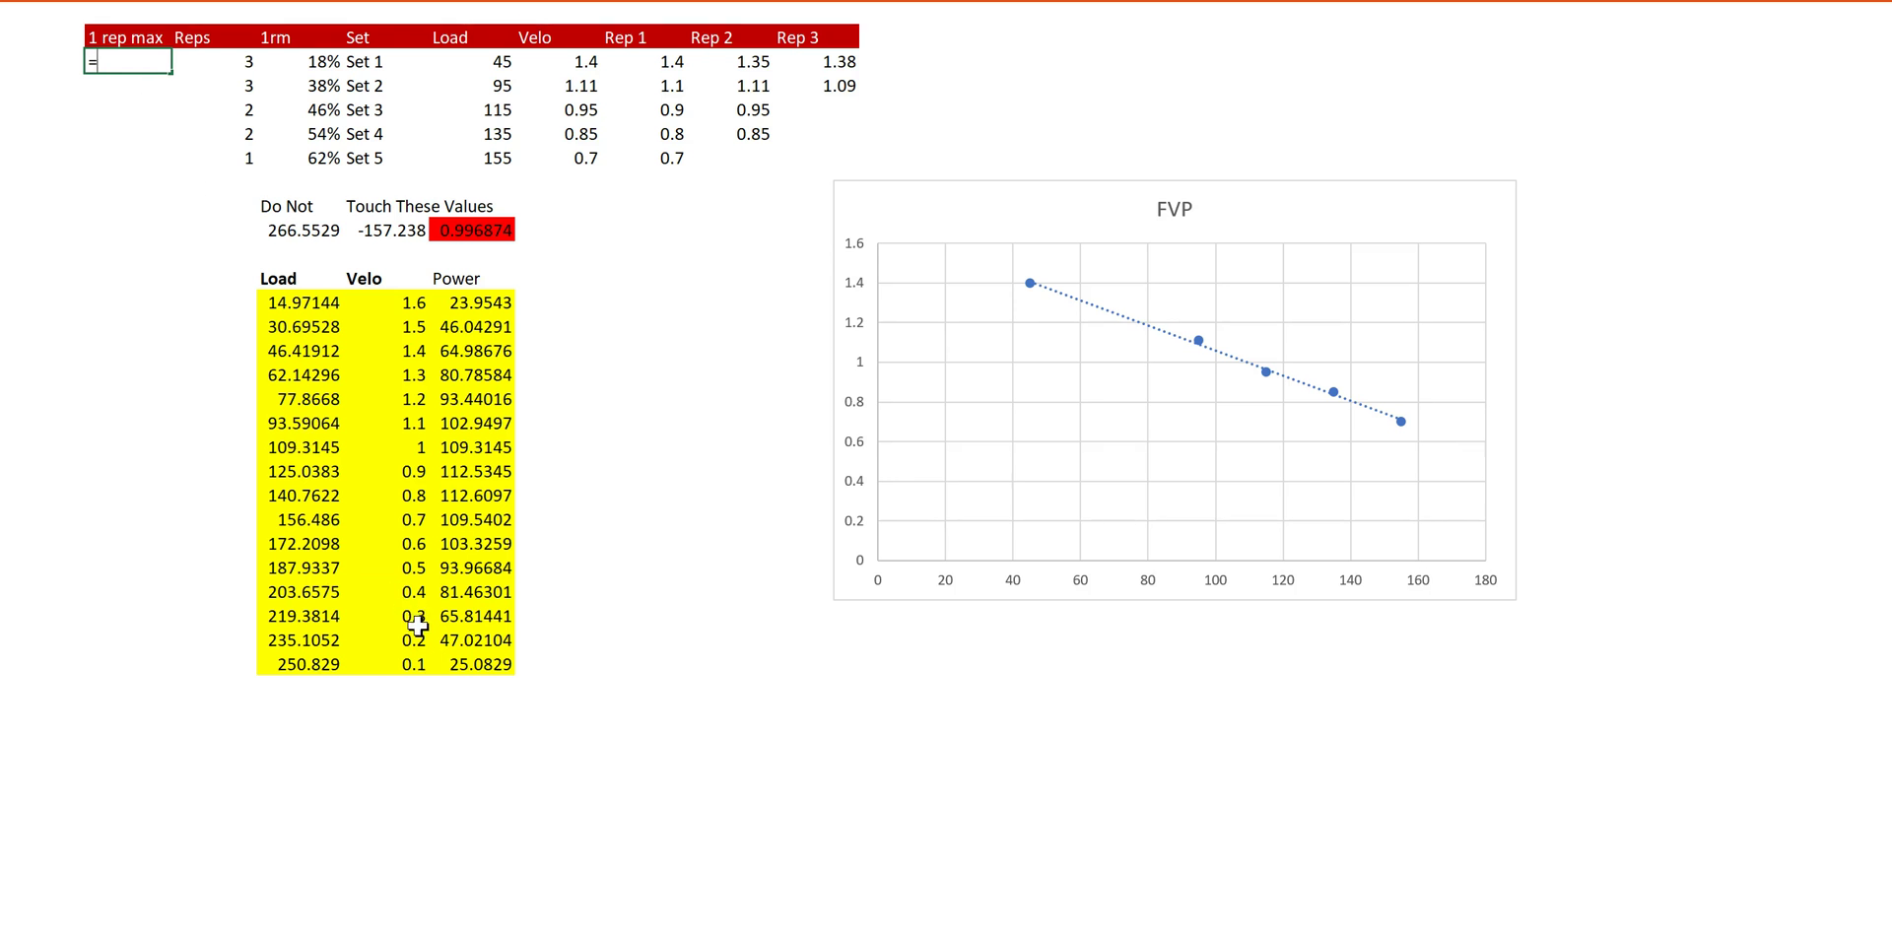
left_click(298, 618)
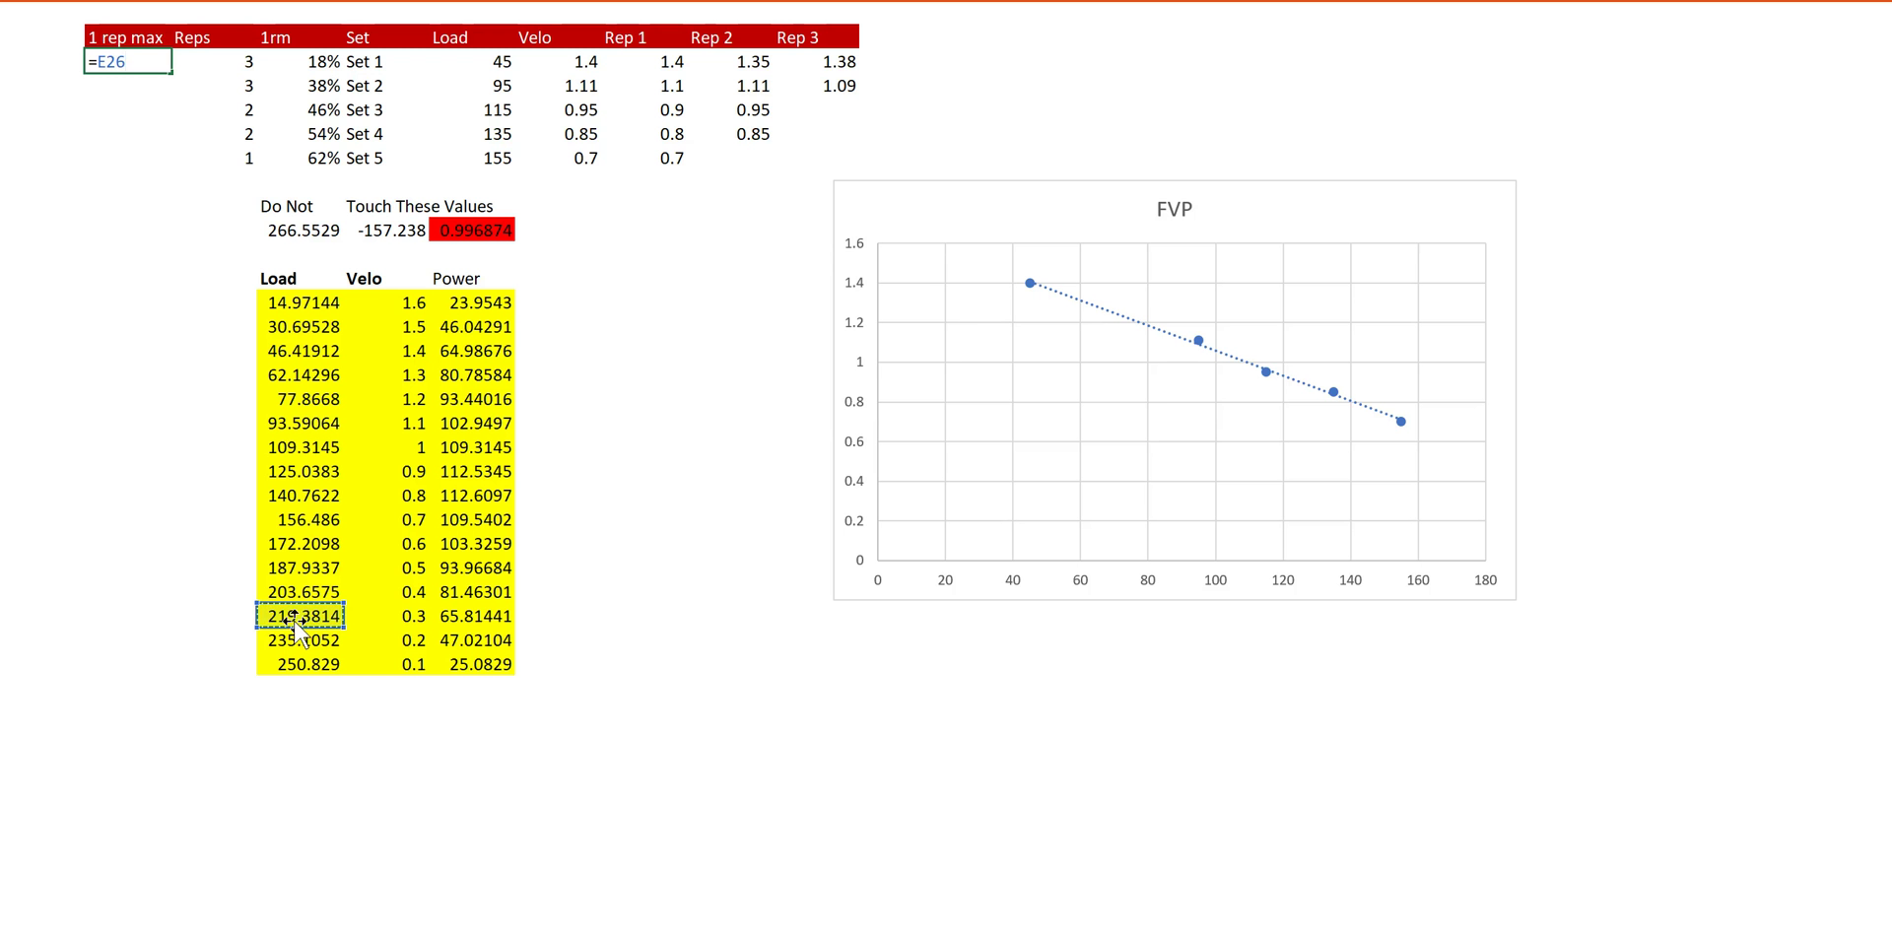
key("Return")
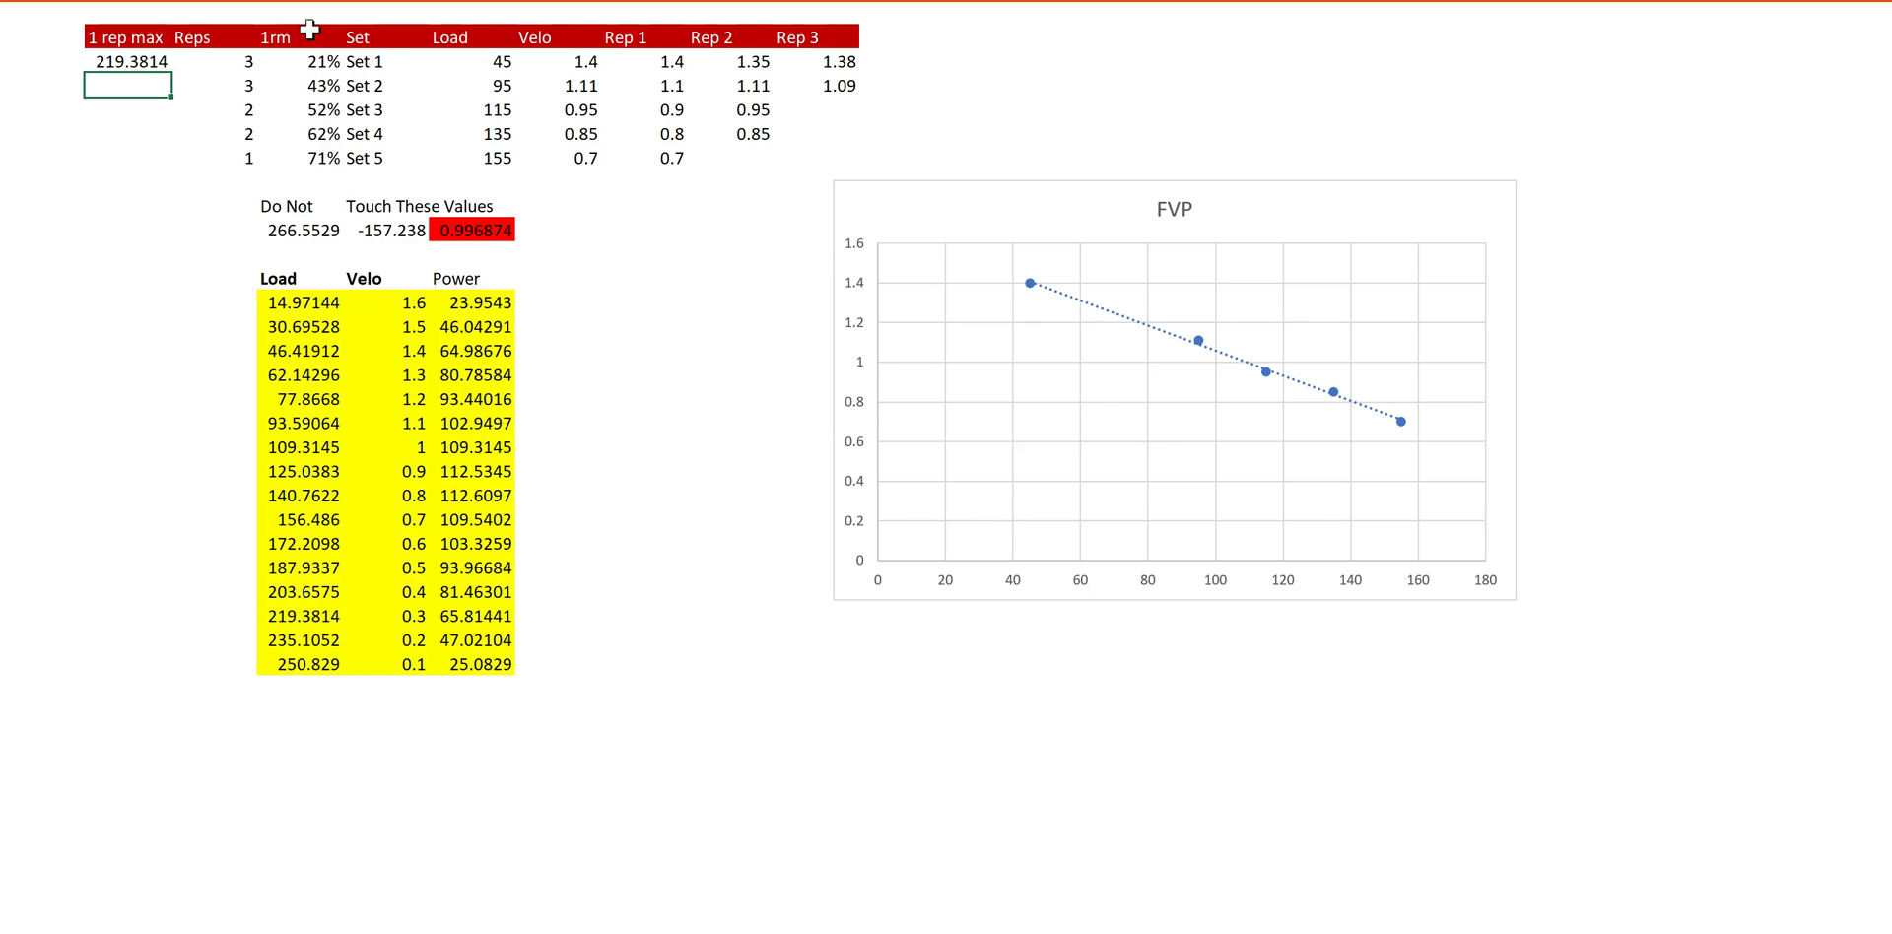
left_click_drag(333, 65, 313, 169)
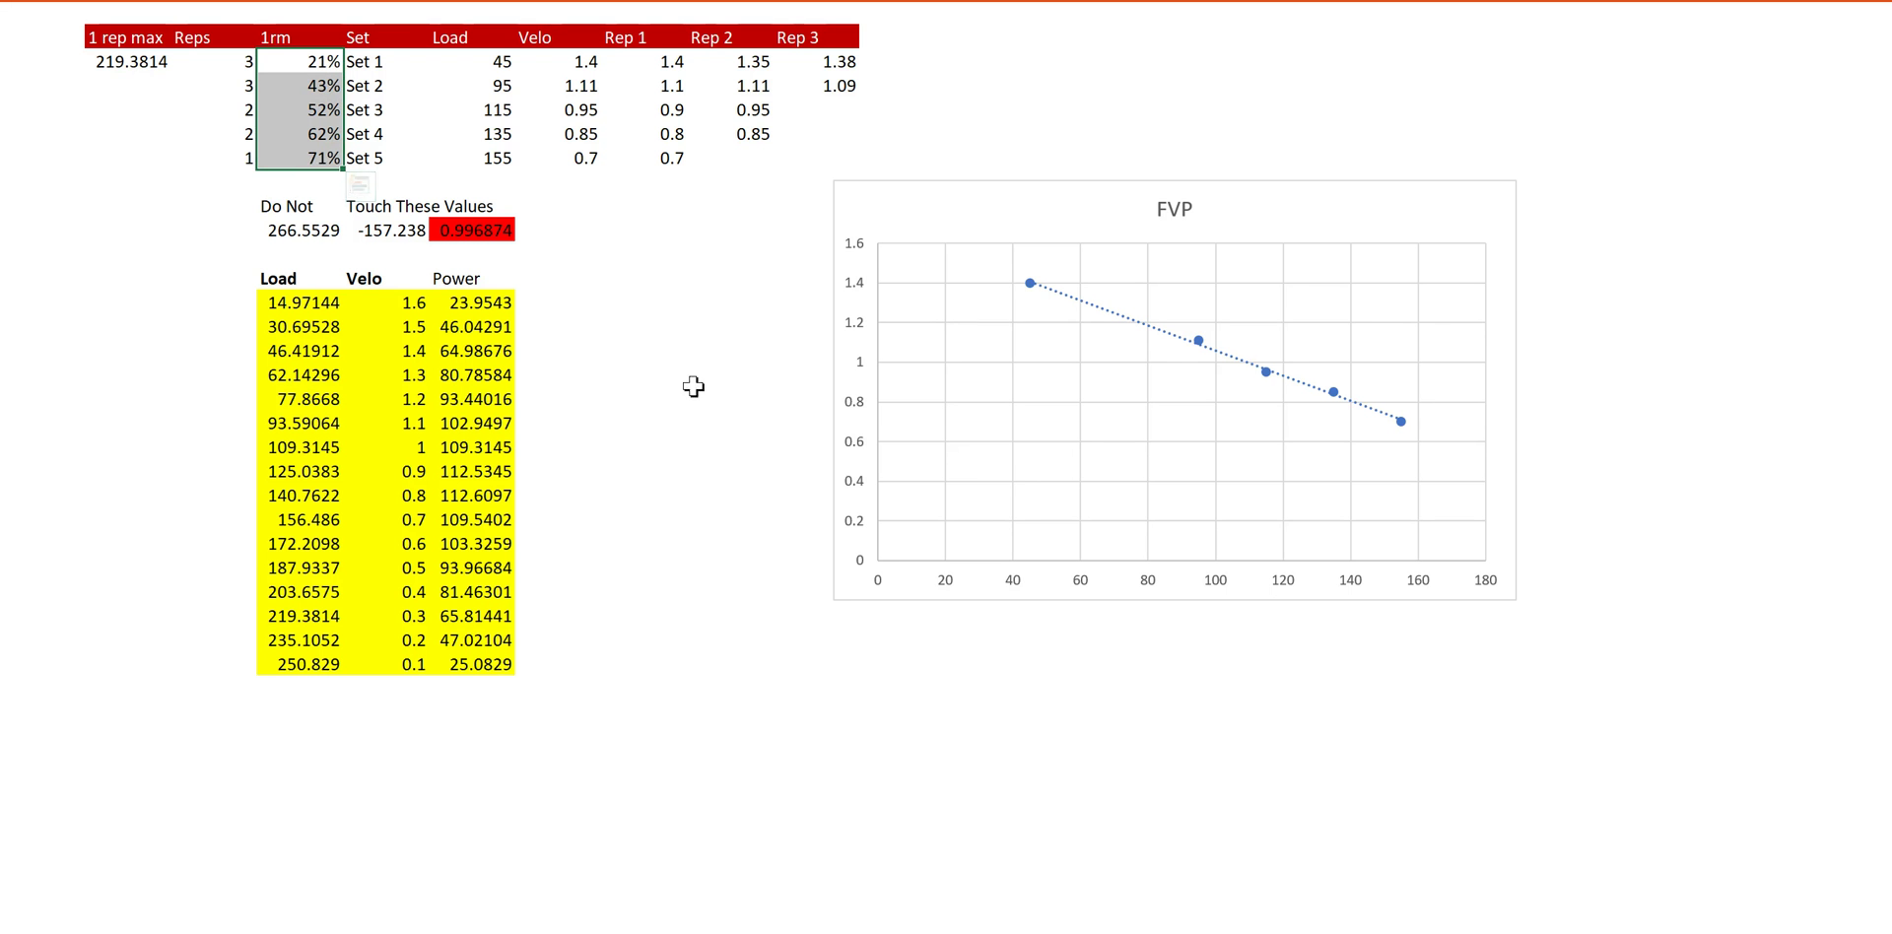
left_click(685, 383)
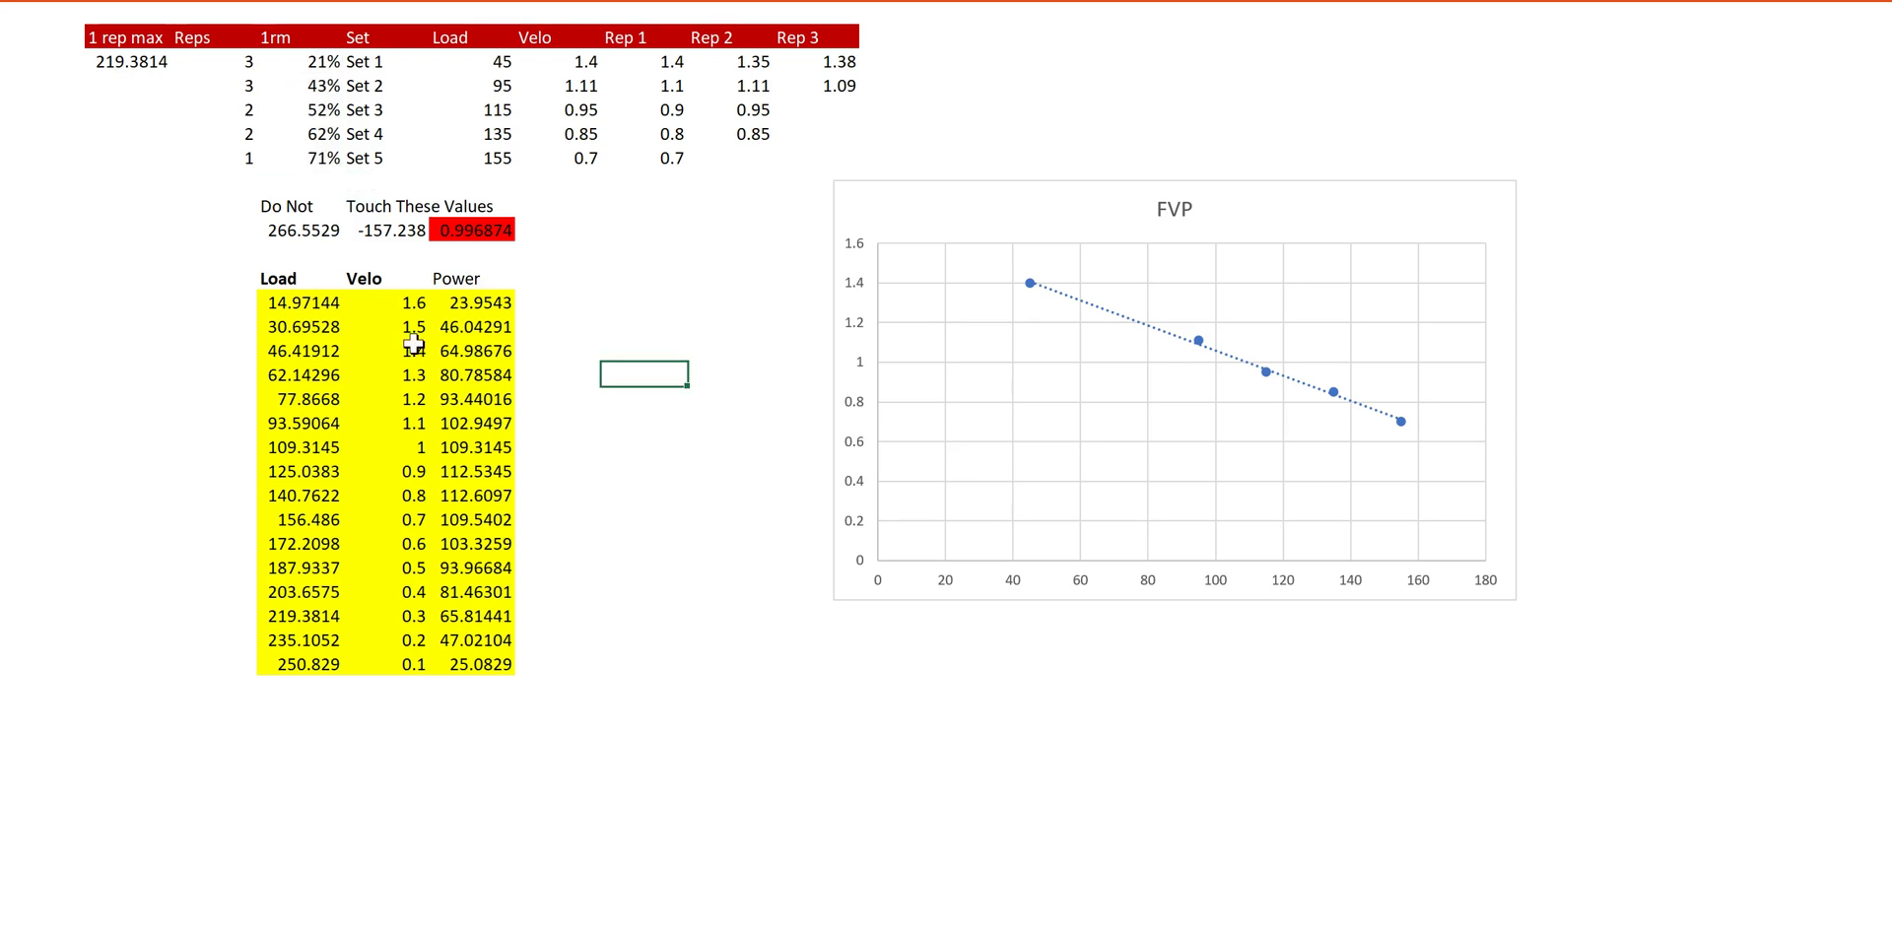
Step: Examine the load, velocity and power values in the first row of the yellow table
left_click(309, 312)
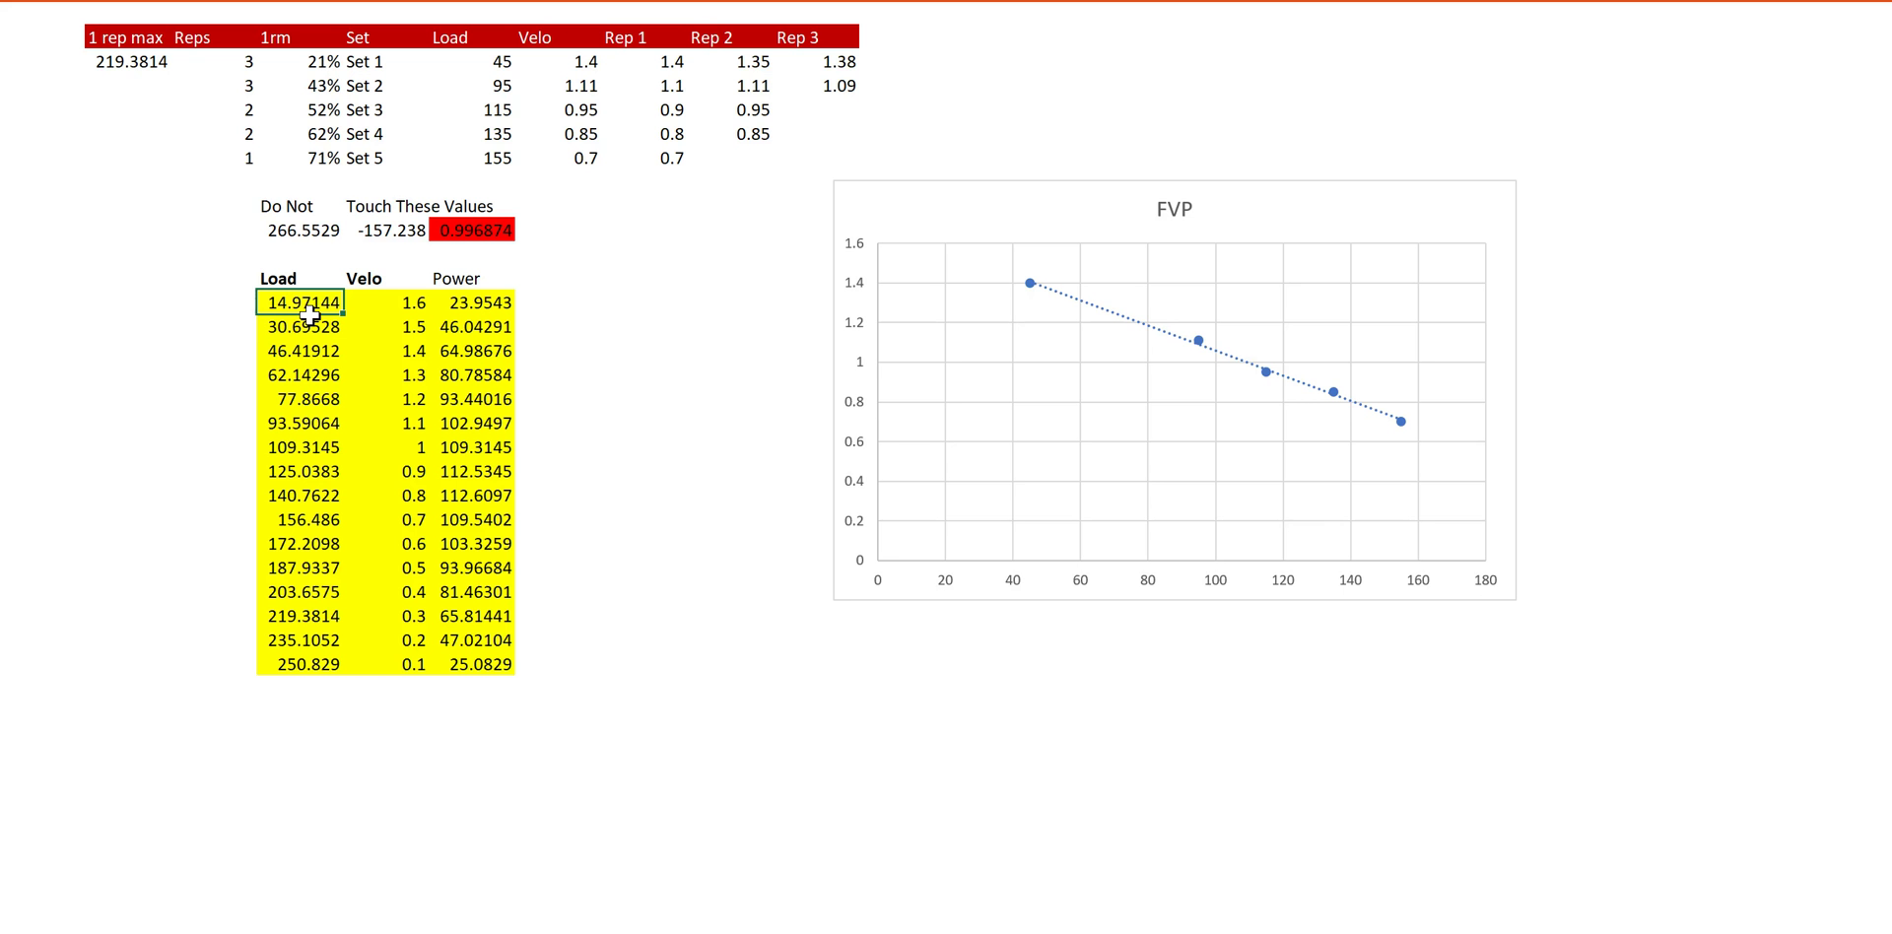
key("Right")
key("Right")
key("Left")
key("Left")
key("Right")
key("Right")
key("Right")
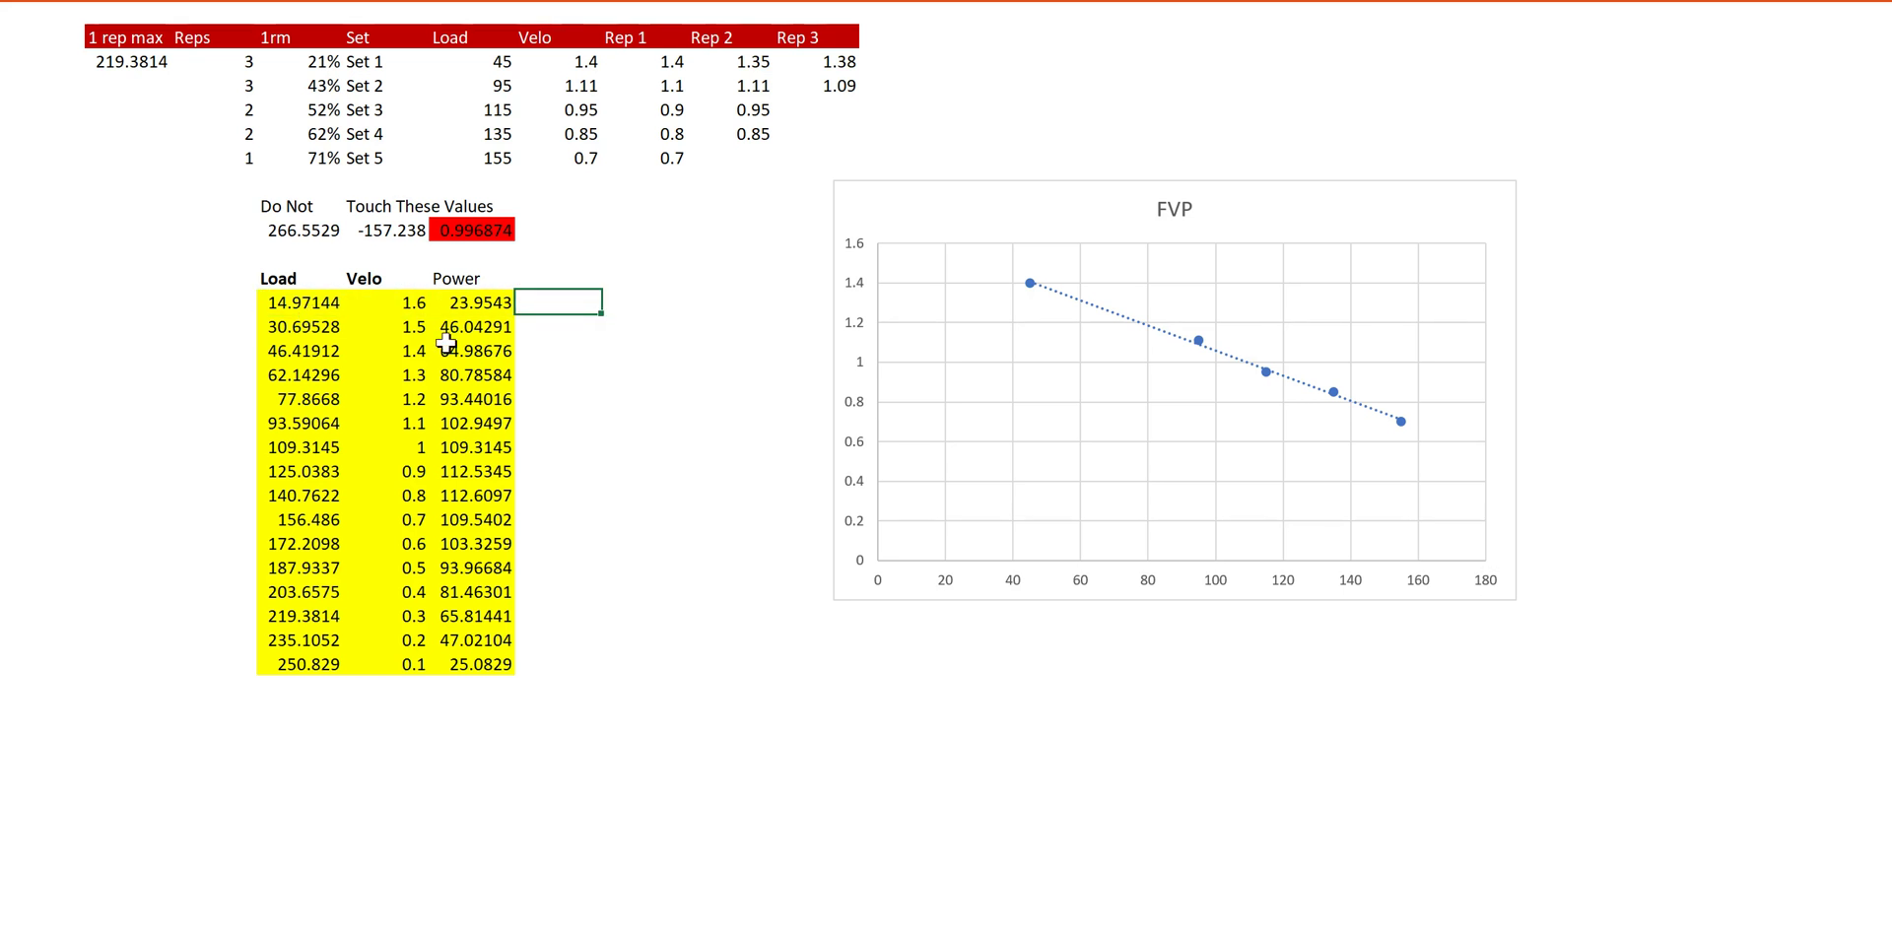